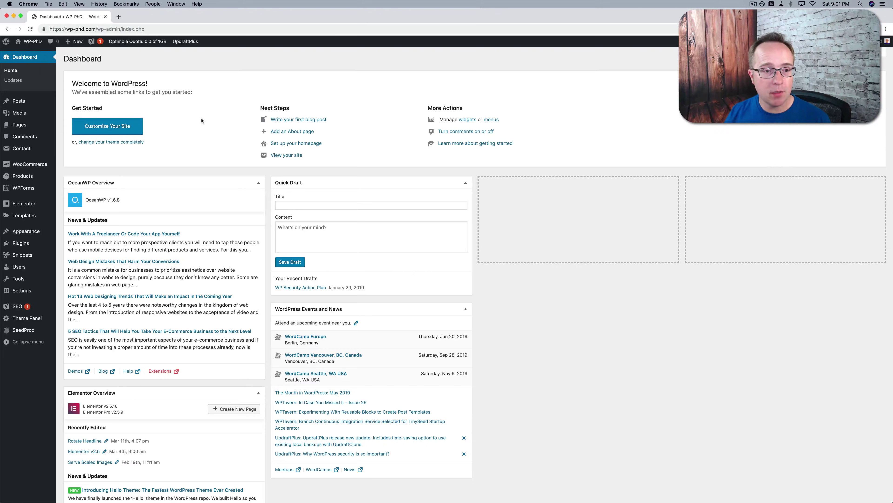
# Search the plugin directory for 'maintenance mode', then install and activate WP Maintenance Mode.
pyautogui.moveTo(38, 245)
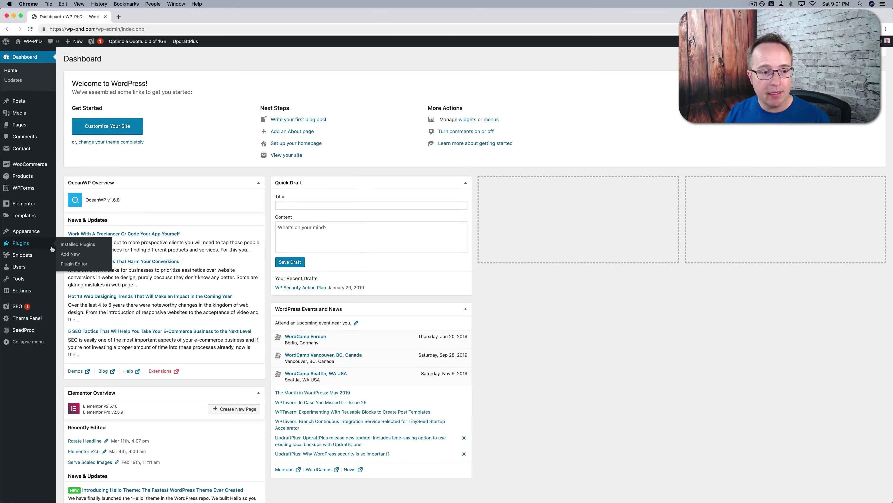
pyautogui.click(72, 256)
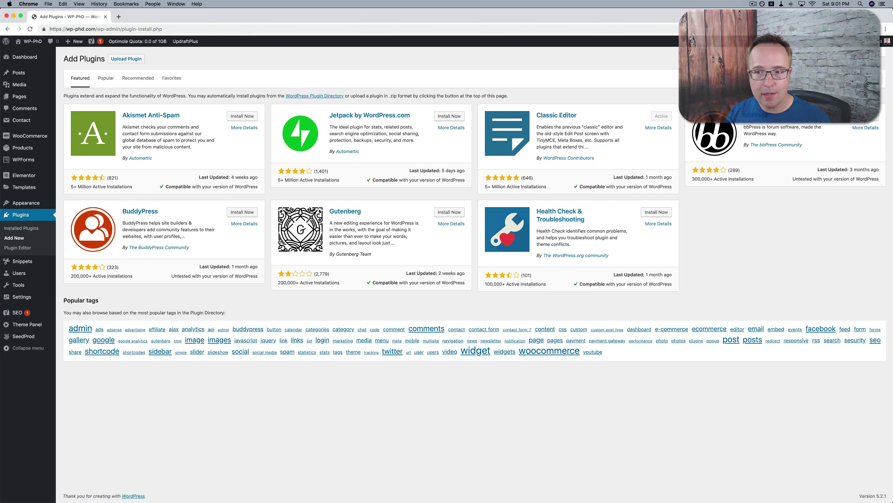
pyautogui.click(830, 79)
pyautogui.write('maintenanc')
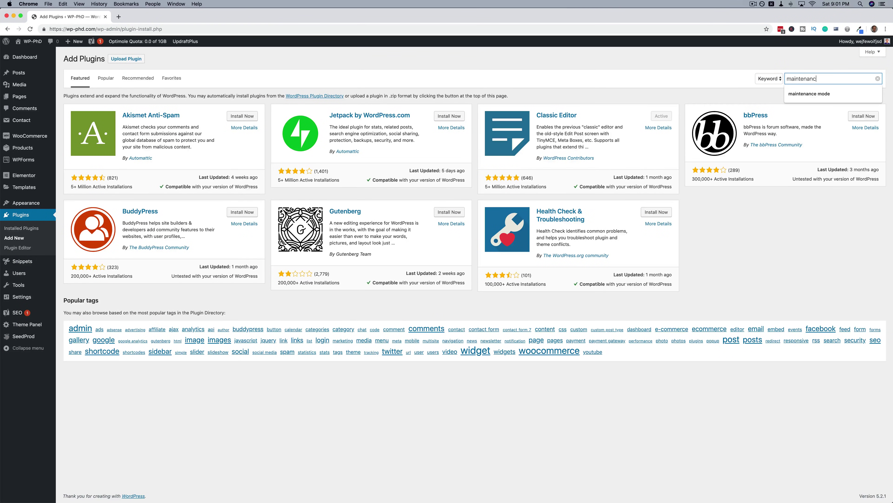
pyautogui.write('e mode')
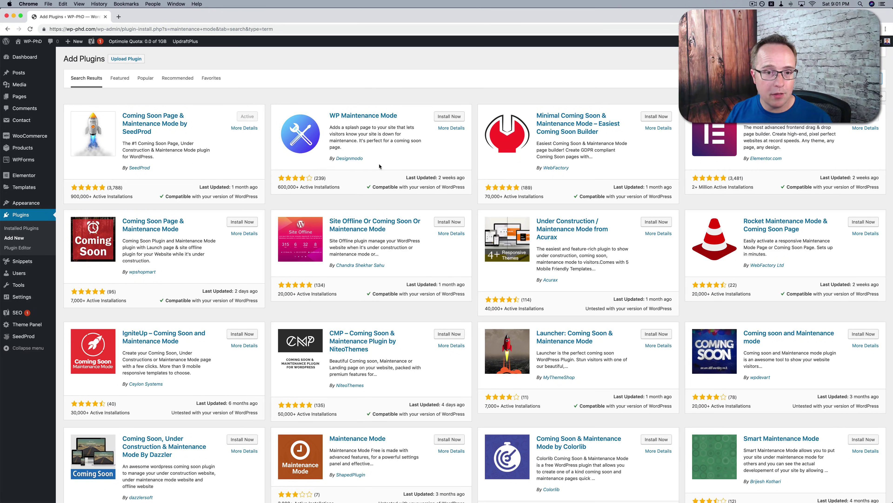
pyautogui.click(453, 117)
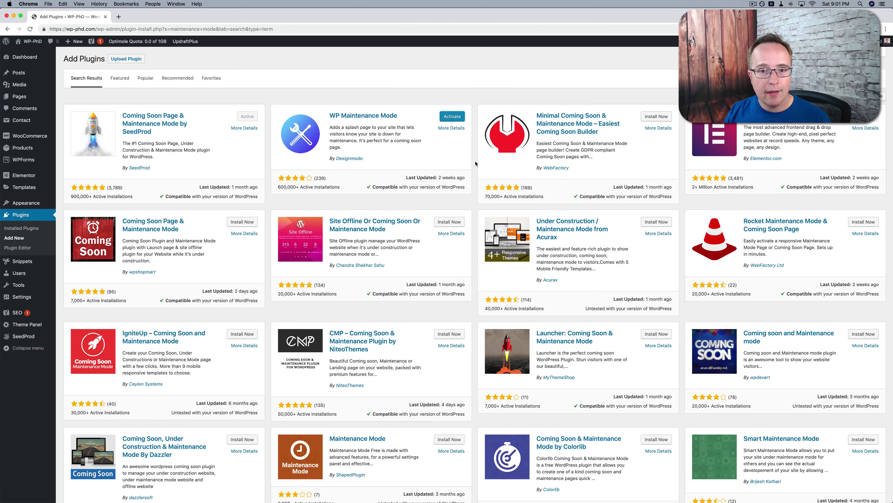
pyautogui.click(452, 117)
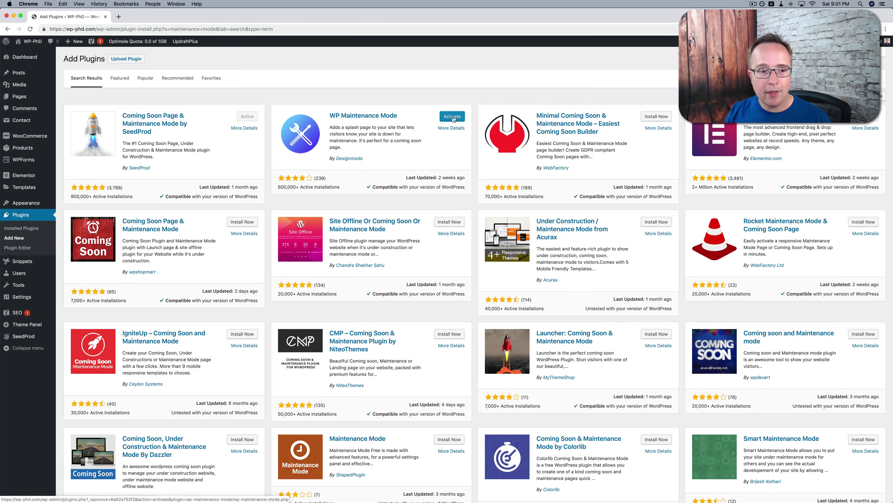
# Set the WP Maintenance Mode status to Activated and save the settings.
pyautogui.moveTo(25, 299)
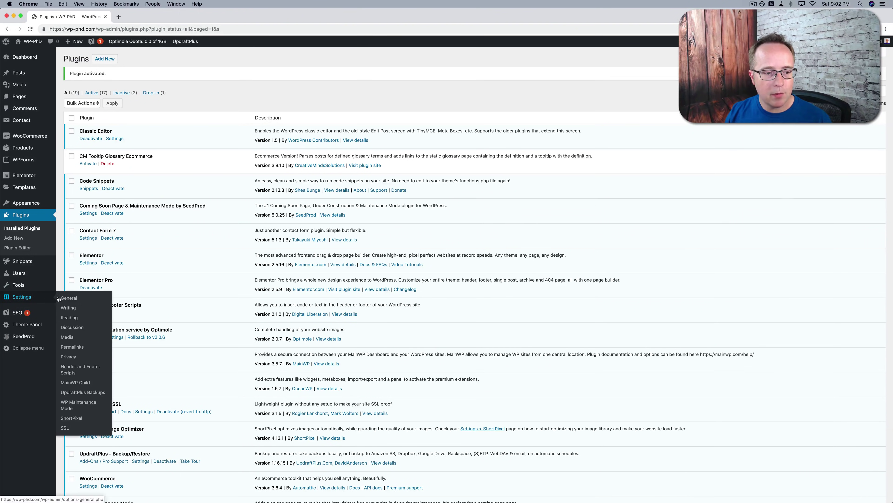
pyautogui.click(81, 405)
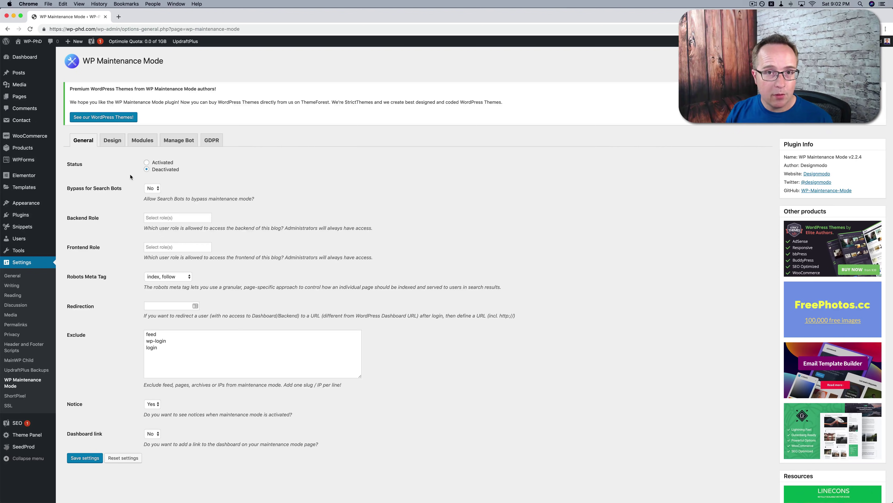
pyautogui.click(146, 162)
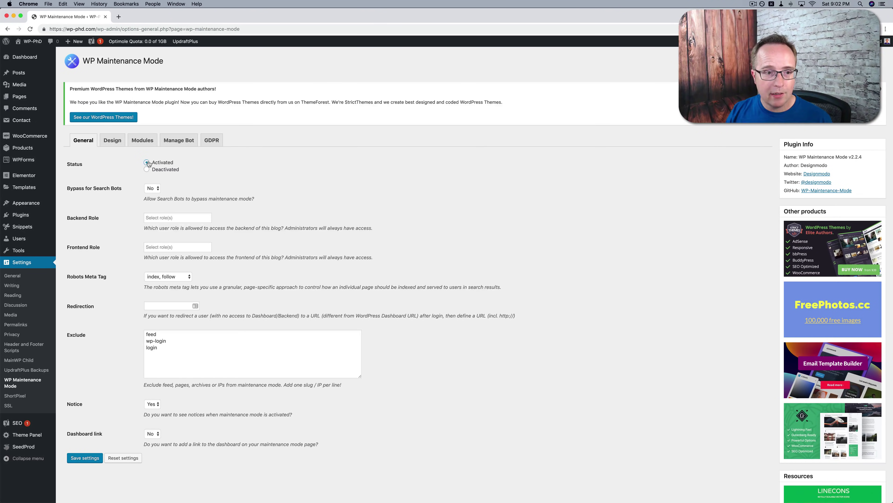
pyautogui.scroll(-5, 89, 419)
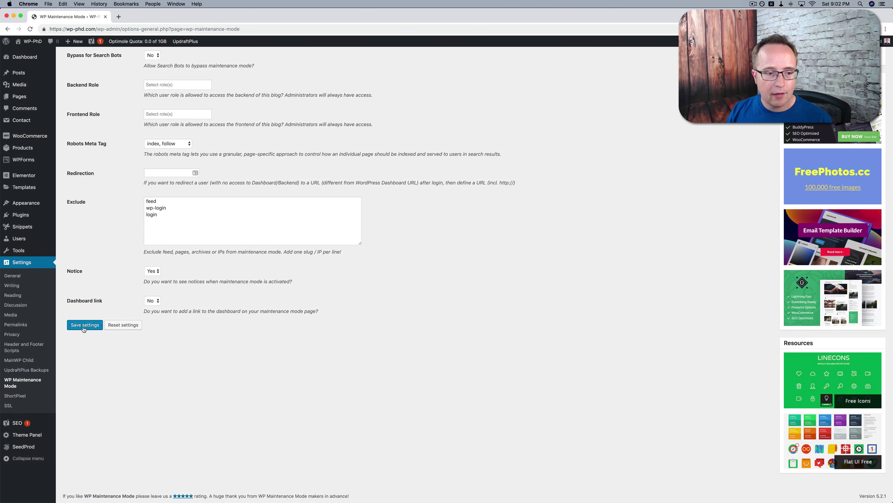
pyautogui.click(83, 324)
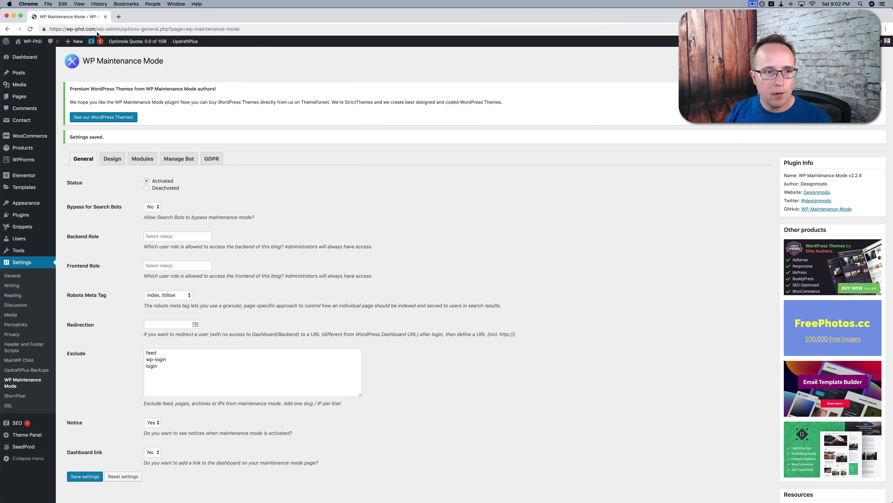
# Copy the site's address and load it in a new private browser window.
pyautogui.moveTo(98, 29); pyautogui.dragTo(48, 29)
pyautogui.press('super+c')
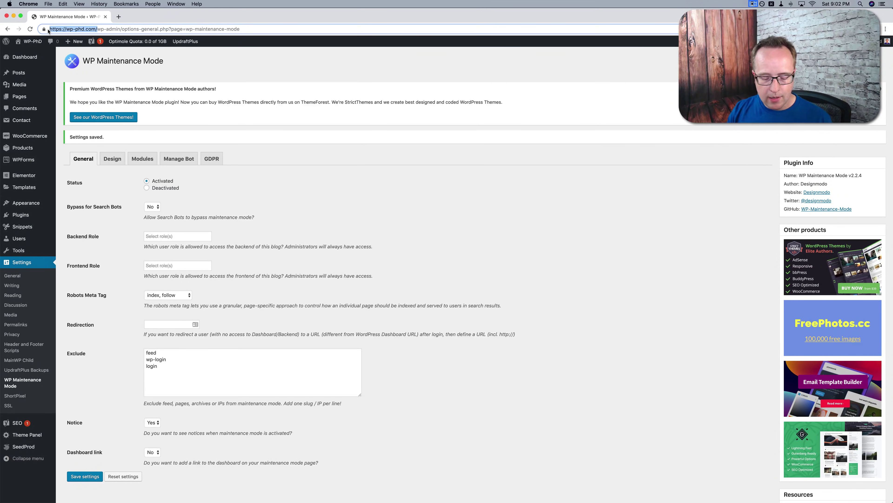
pyautogui.press('super+shift+n')
pyautogui.press('super+v')
pyautogui.press('Return')
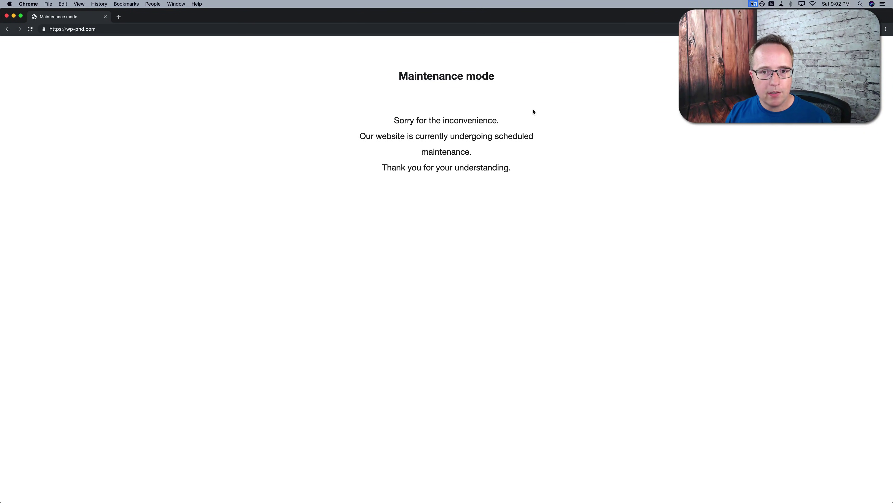
# Review the Maintenance mode message in the private window, then return to the settings.
pyautogui.moveTo(397, 76); pyautogui.dragTo(506, 153)
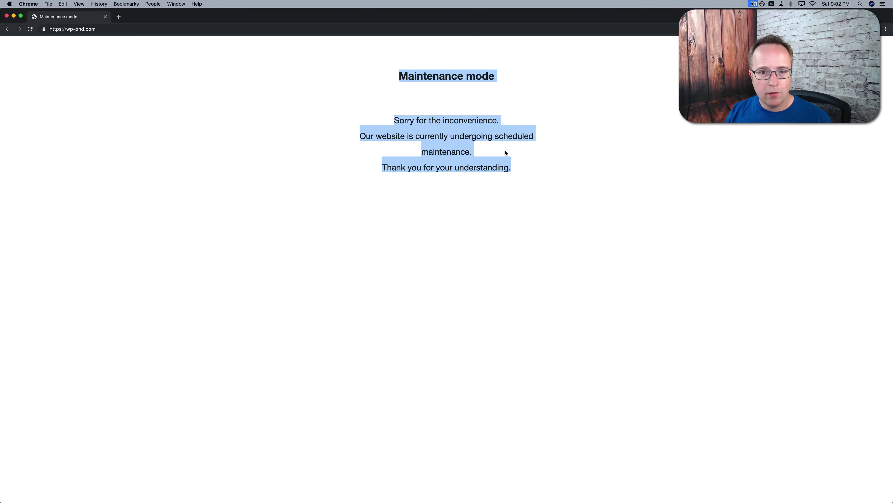
pyautogui.click(404, 139)
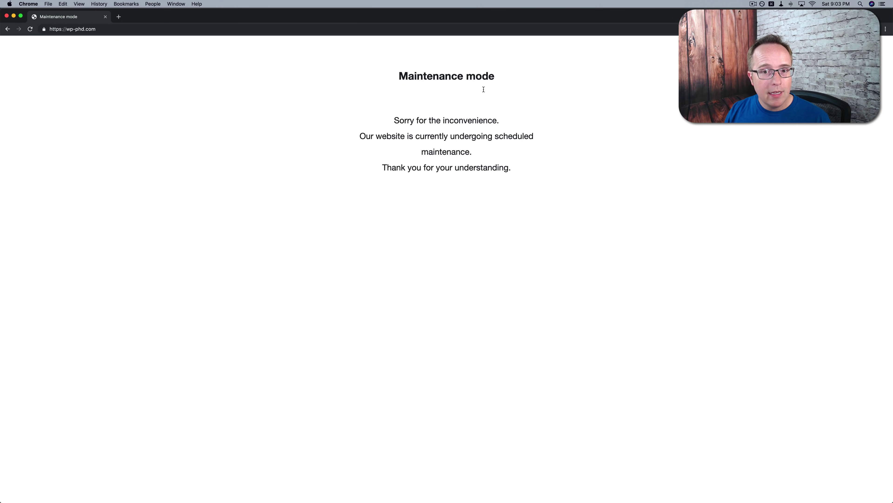
pyautogui.press('super+bracketleft')
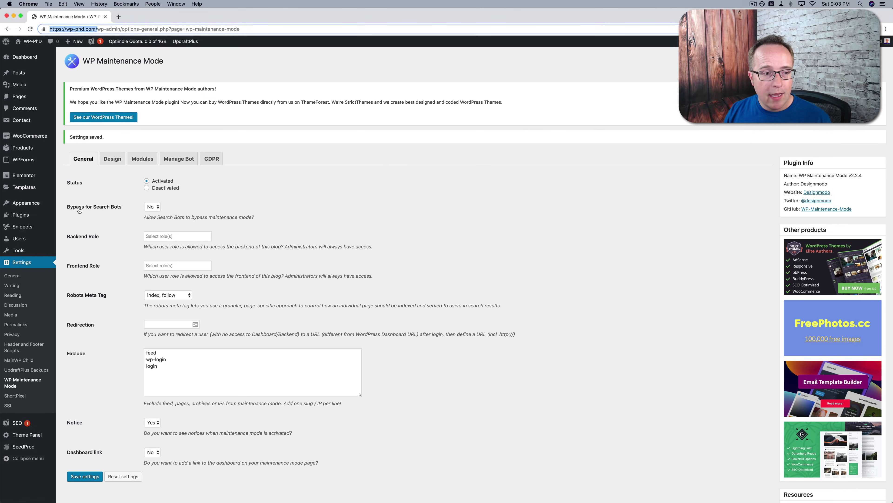
# Set Bypass for Search Bots to Yes and recheck the private window's maintenance page.
pyautogui.click(152, 207)
pyautogui.click(153, 200)
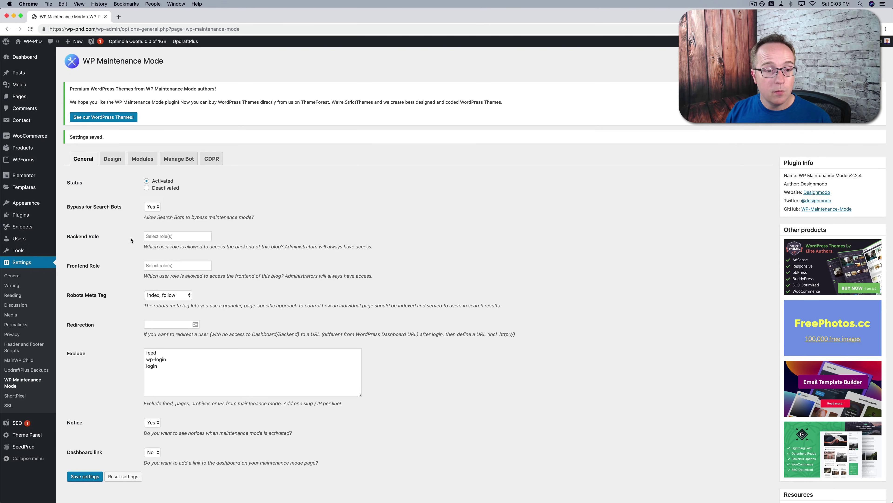
pyautogui.scroll(-4, 133, 241)
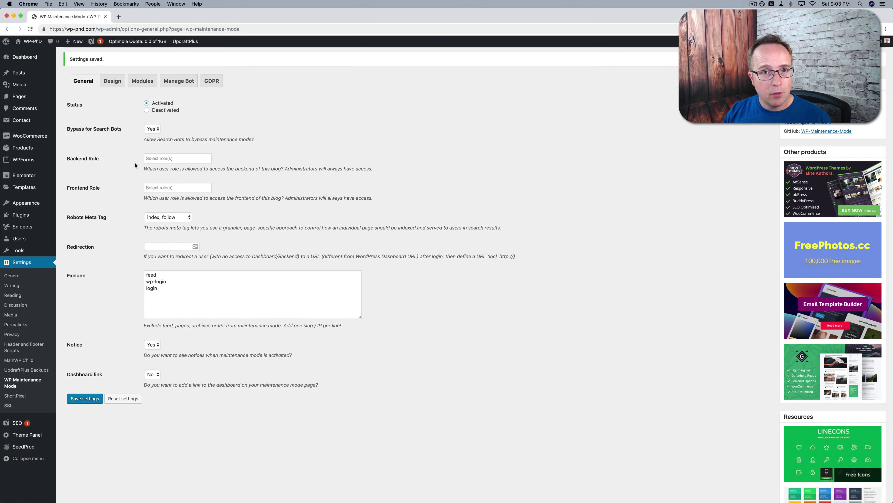
pyautogui.press('super+grave')
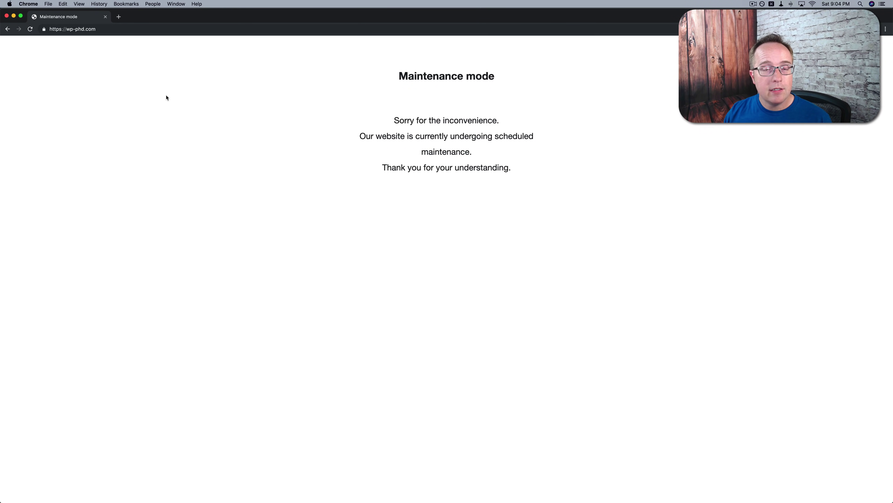
pyautogui.press('super+grave')
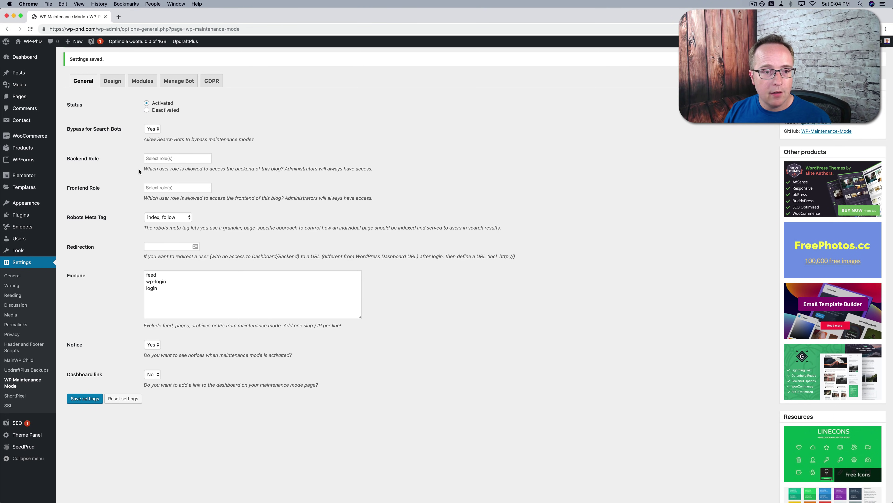
pyautogui.scroll(-2, 139, 172)
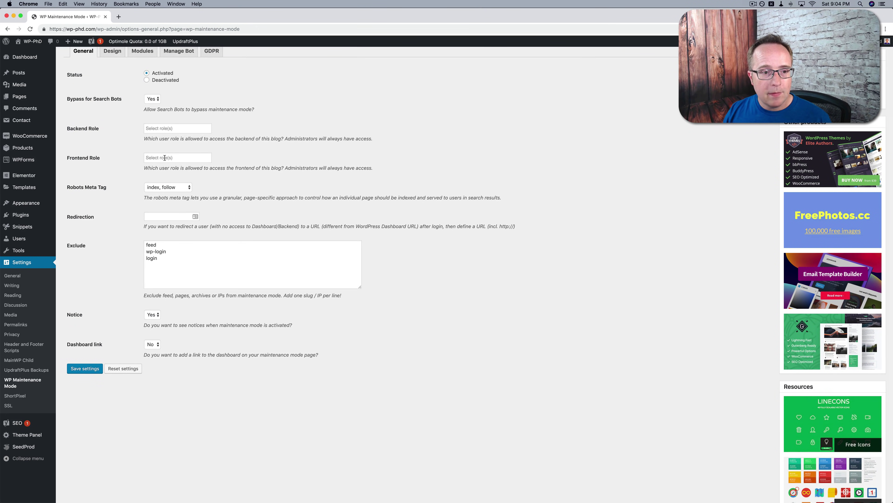
pyautogui.scroll(-2, 123, 175)
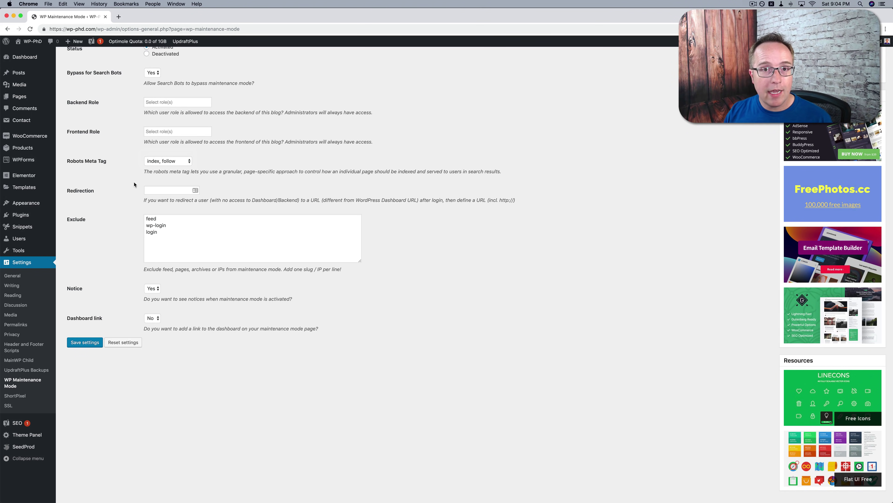
pyautogui.click(165, 161)
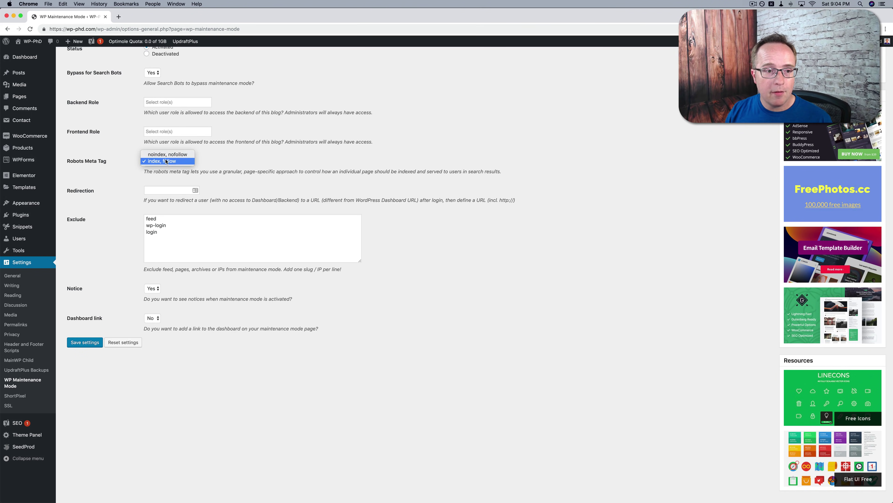
pyautogui.click(158, 168)
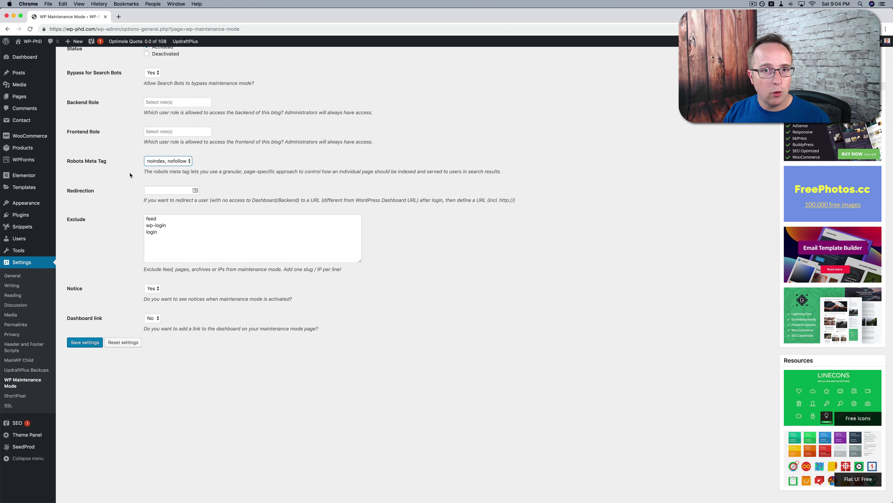
pyautogui.click(156, 161)
pyautogui.click(157, 155)
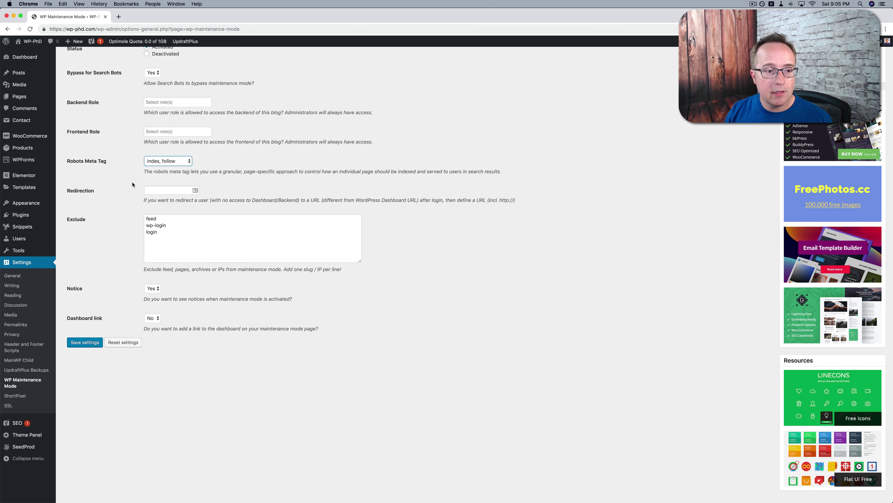
pyautogui.click(152, 192)
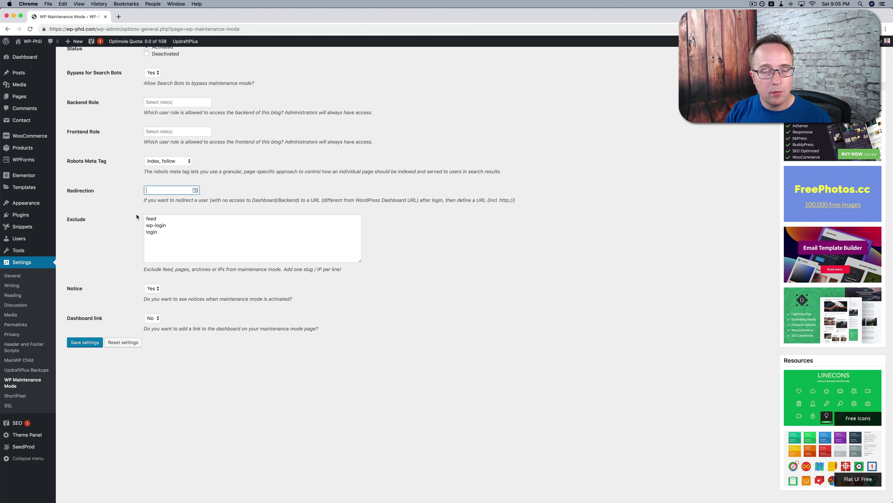
# Inspect the wp-login and login entries in the Exclude list, leaving them unchanged.
pyautogui.scroll(-1, 137, 216)
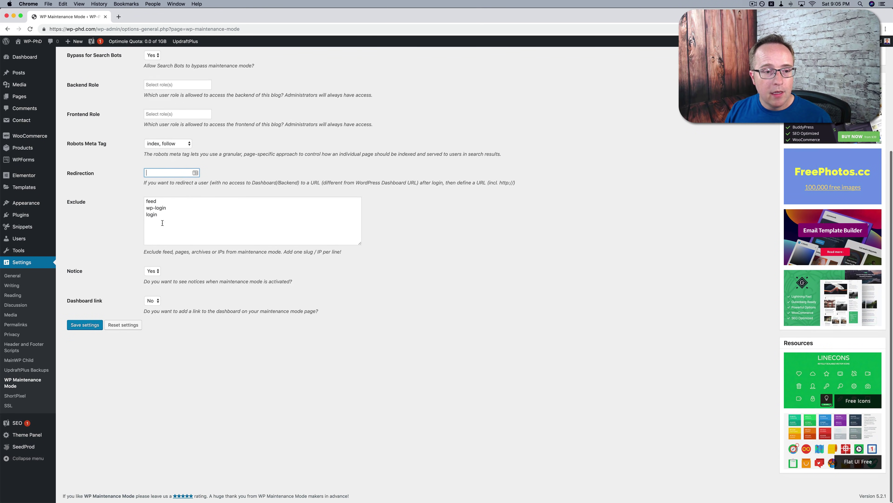
pyautogui.moveTo(158, 215); pyautogui.dragTo(144, 198)
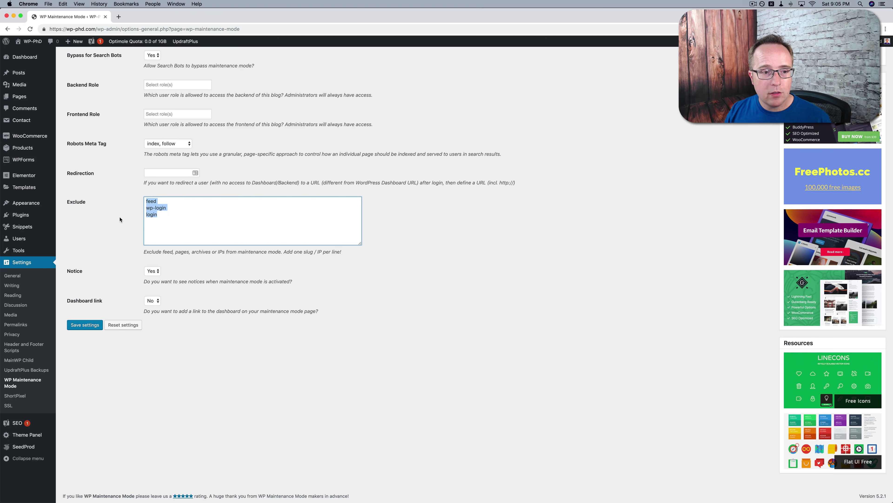
pyautogui.click(168, 218)
pyautogui.doubleClick(150, 214)
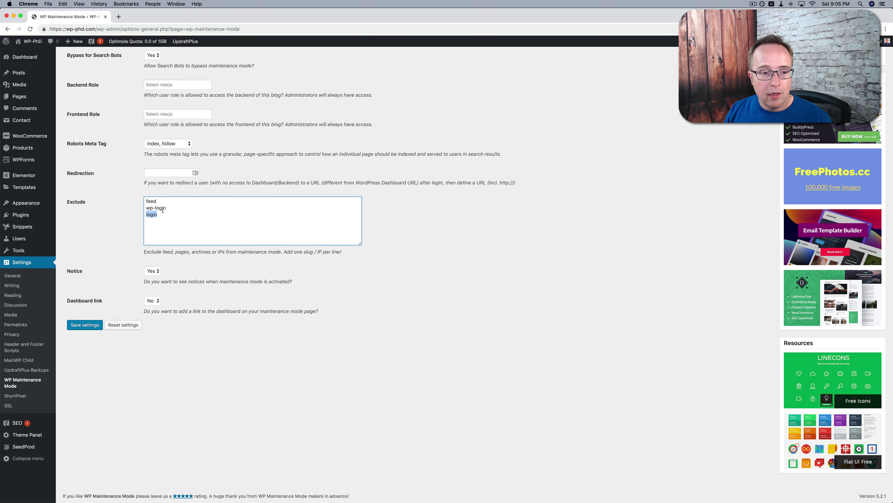
pyautogui.moveTo(167, 207); pyautogui.dragTo(144, 210)
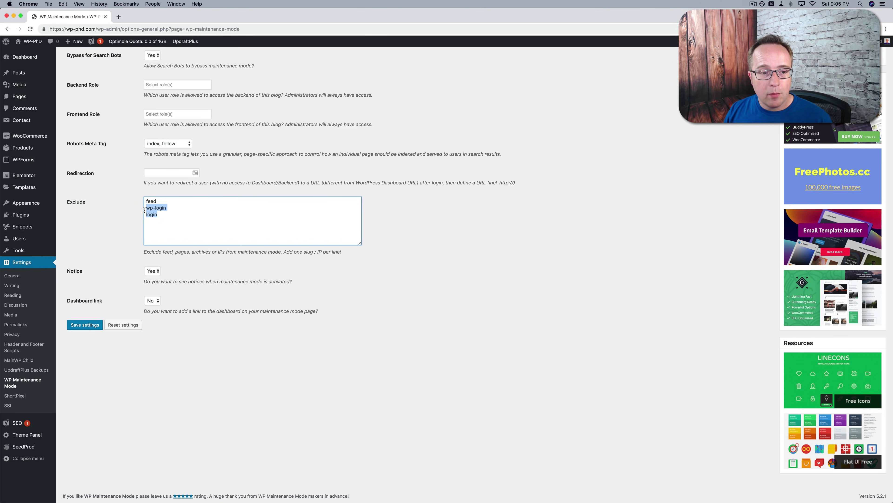
pyautogui.click(101, 238)
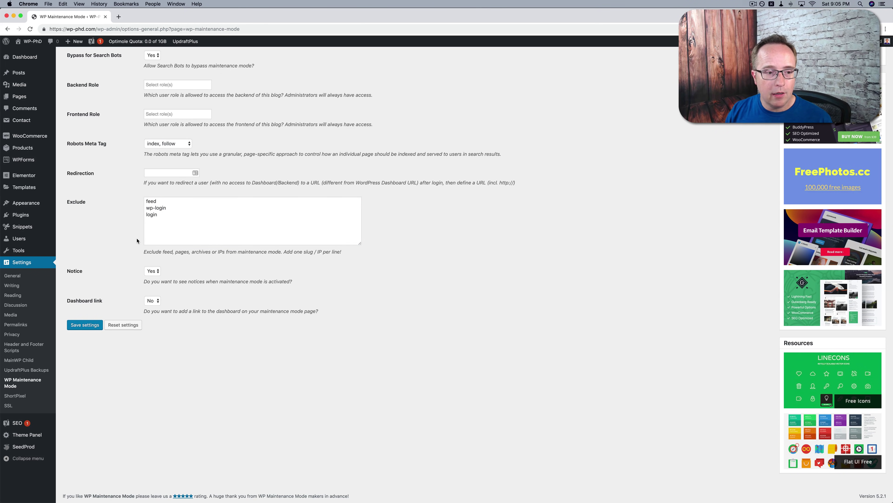
# Keep Notice set to Yes and save the General settings.
pyautogui.click(157, 271)
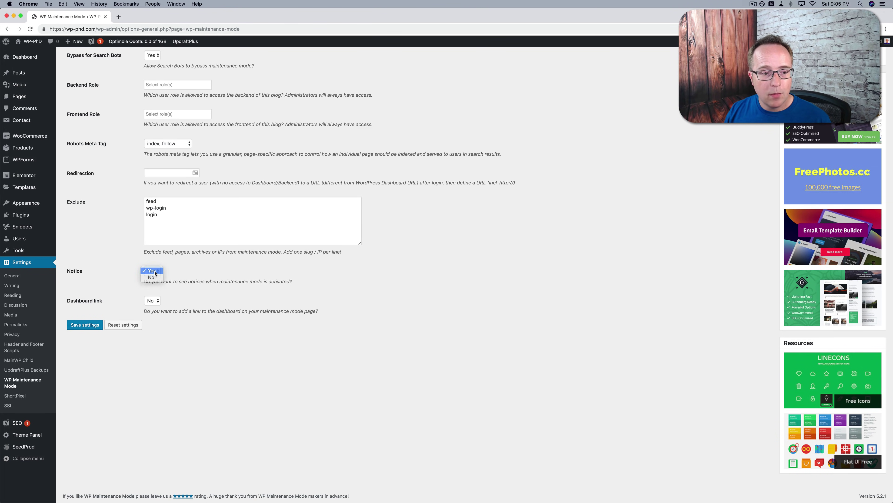
pyautogui.click(155, 272)
pyautogui.click(128, 296)
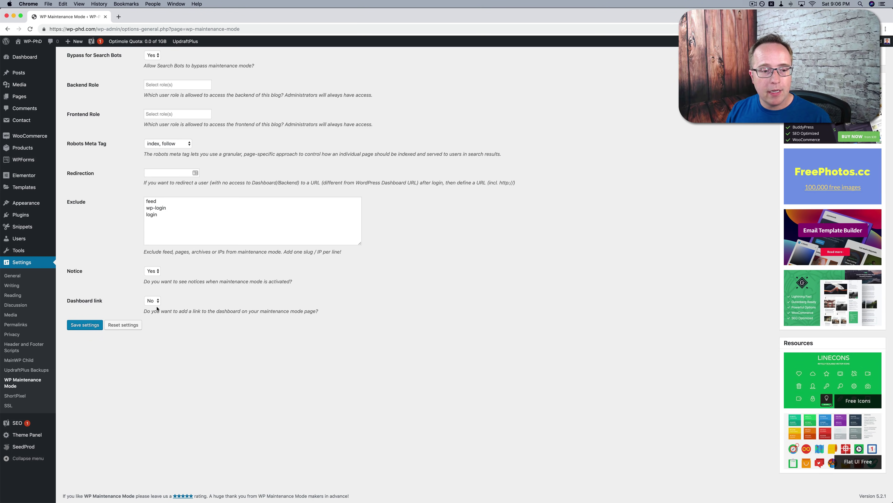
pyautogui.scroll(3, 116, 296)
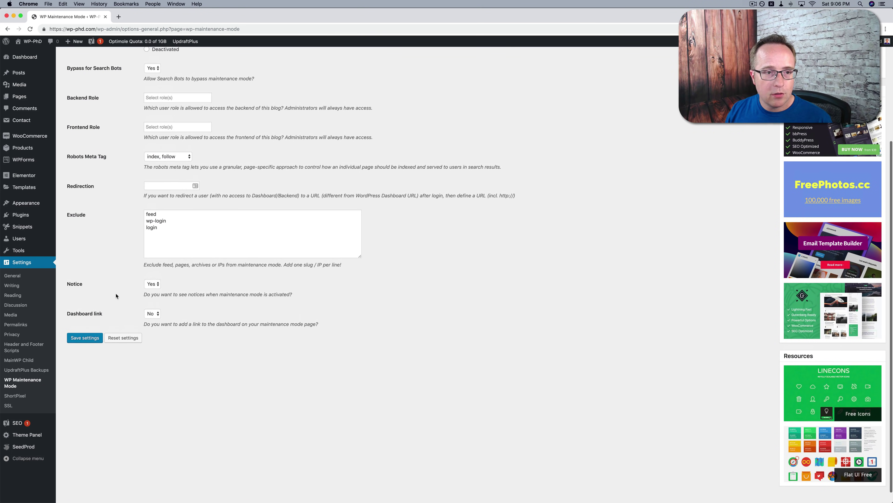
pyautogui.click(79, 375)
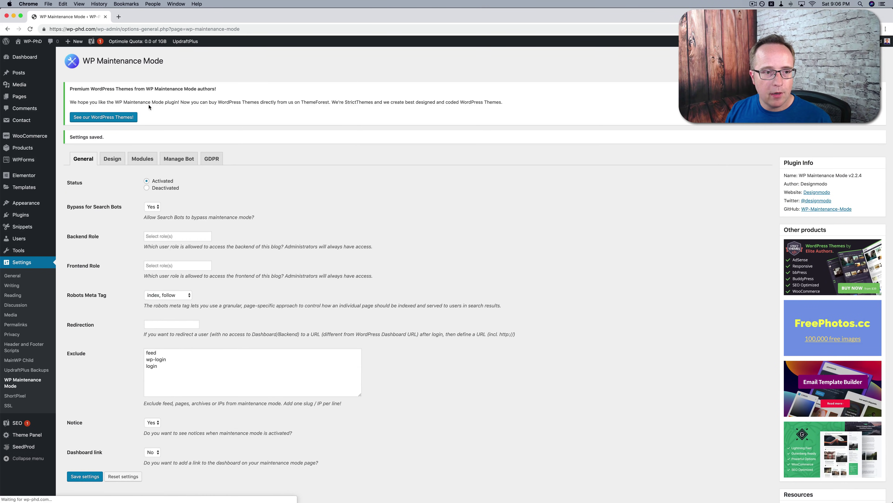
# On the Design tab, choose a predefined background using the lifeguard-tower beach photo.
pyautogui.click(112, 159)
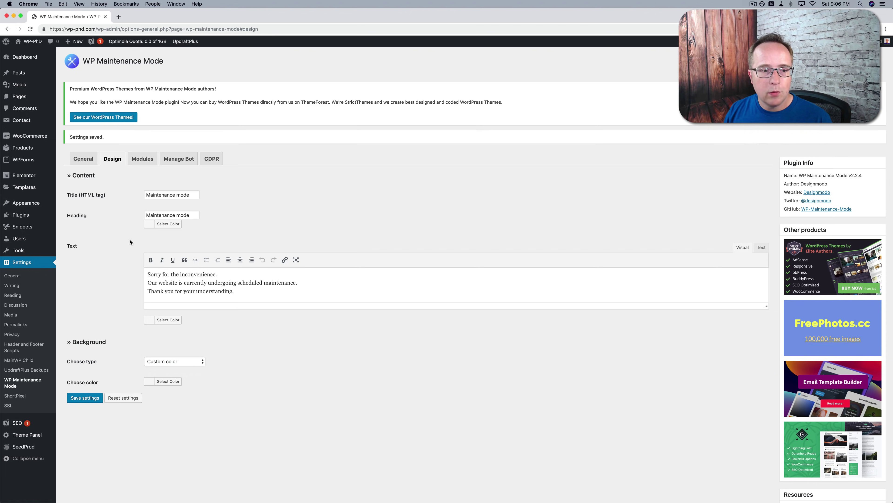
pyautogui.moveTo(190, 195); pyautogui.dragTo(145, 195)
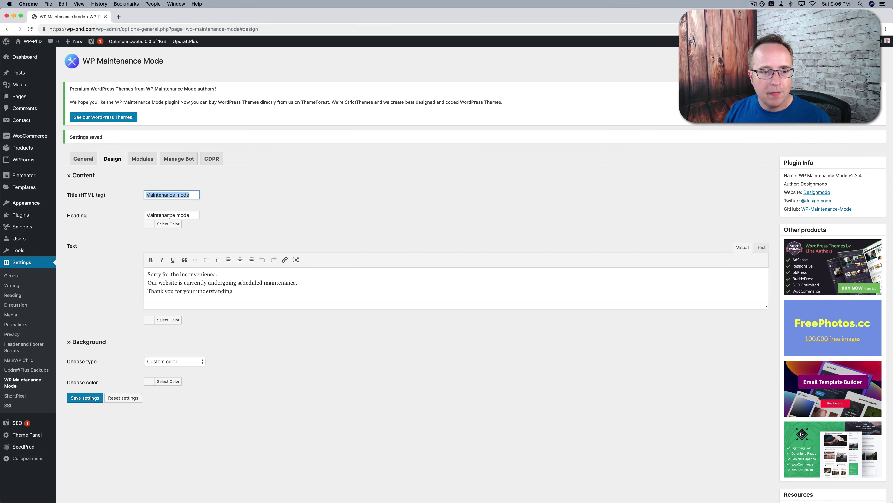
pyautogui.click(170, 215)
pyautogui.moveTo(180, 286); pyautogui.dragTo(164, 275)
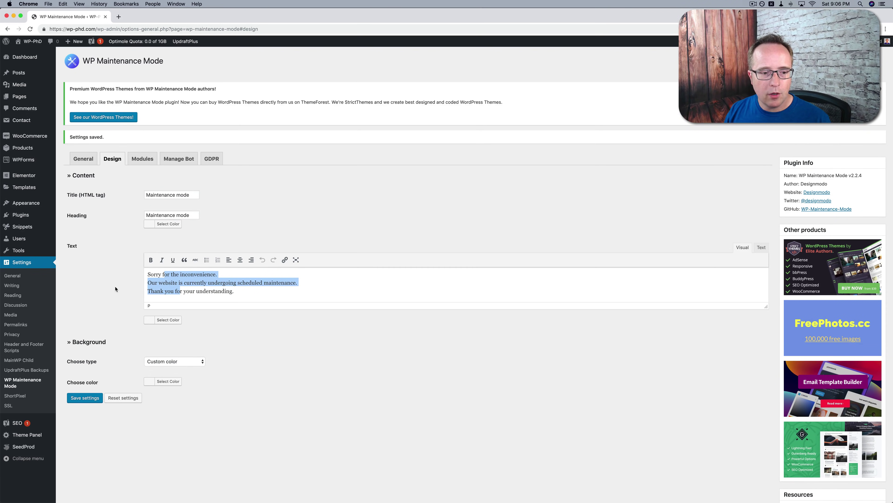
pyautogui.scroll(-4, 115, 289)
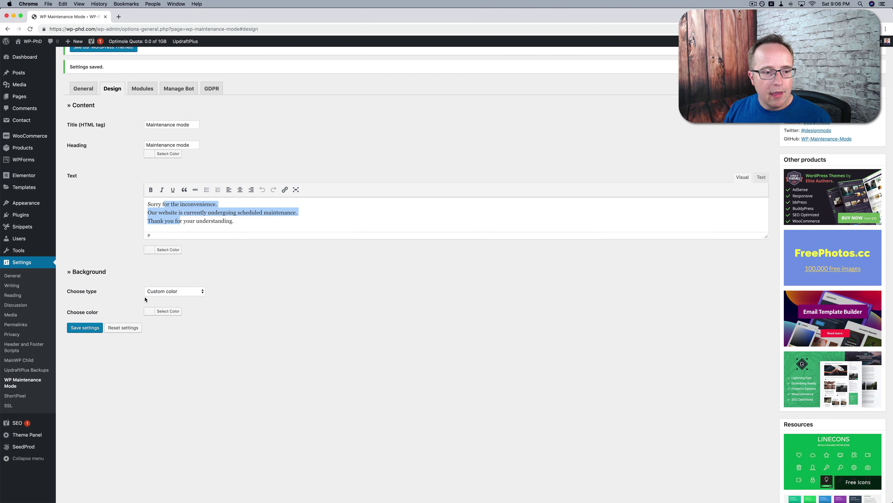
pyautogui.scroll(-2, 176, 295)
pyautogui.click(152, 260)
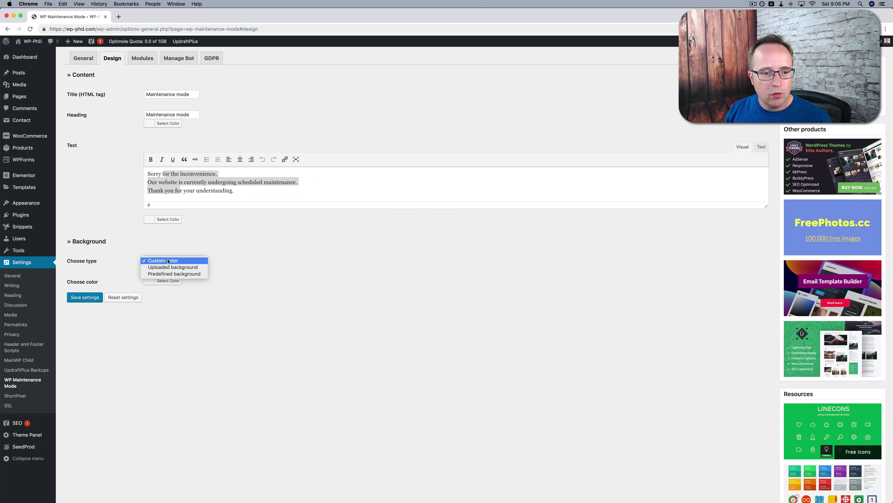
pyautogui.click(182, 273)
pyautogui.scroll(-2, 142, 284)
pyautogui.scroll(-2, 142, 284)
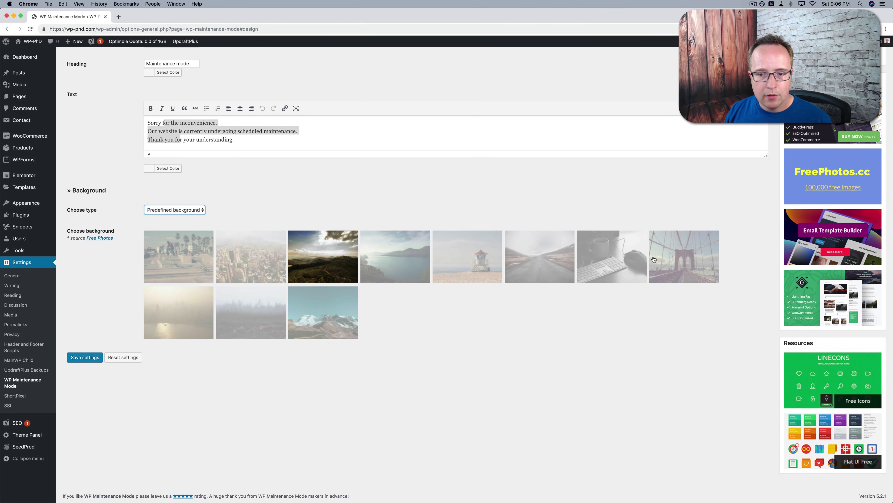
pyautogui.click(446, 252)
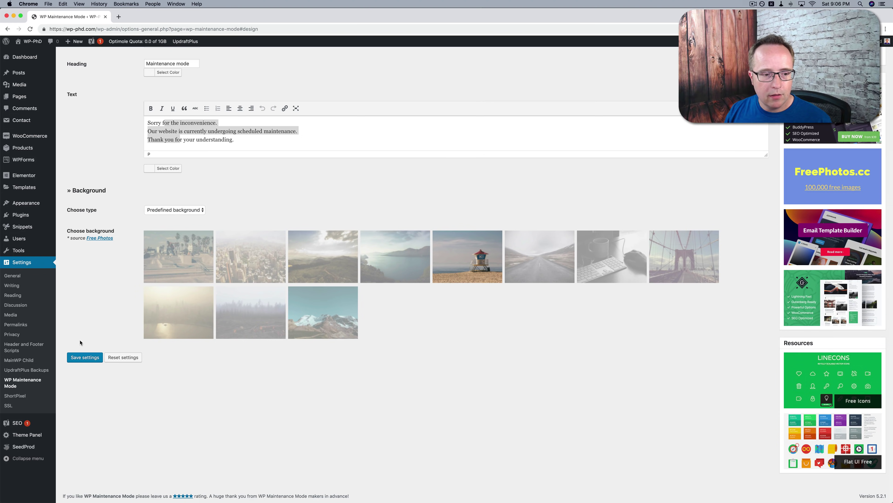
# Save the design, preview the live maintenance page, then go to the Modules tab.
pyautogui.click(81, 357)
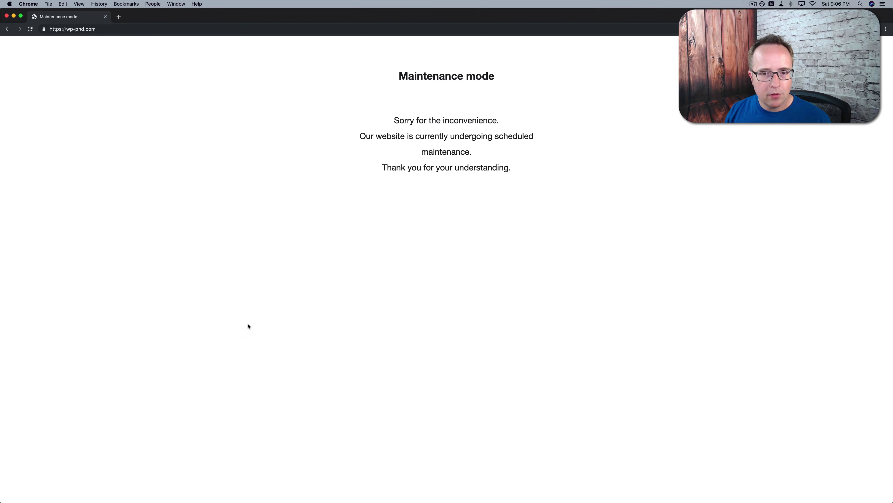
pyautogui.press('super+r')
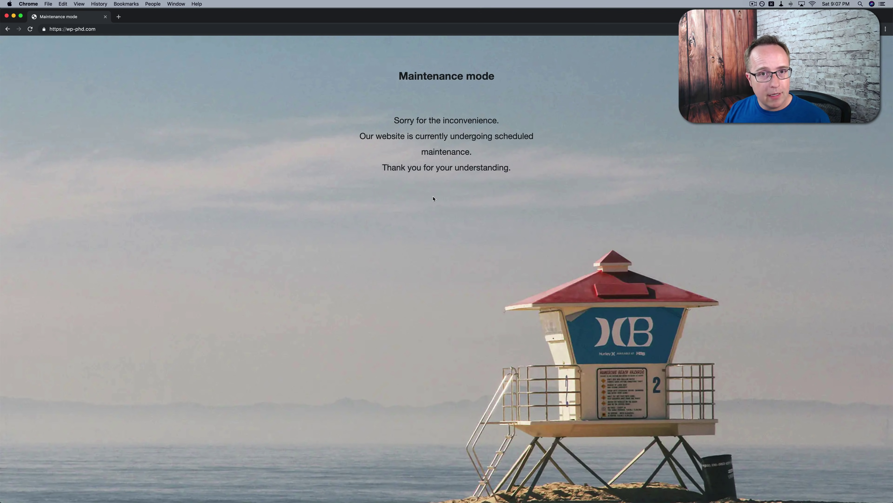
pyautogui.press('super+Left')
pyautogui.click(147, 83)
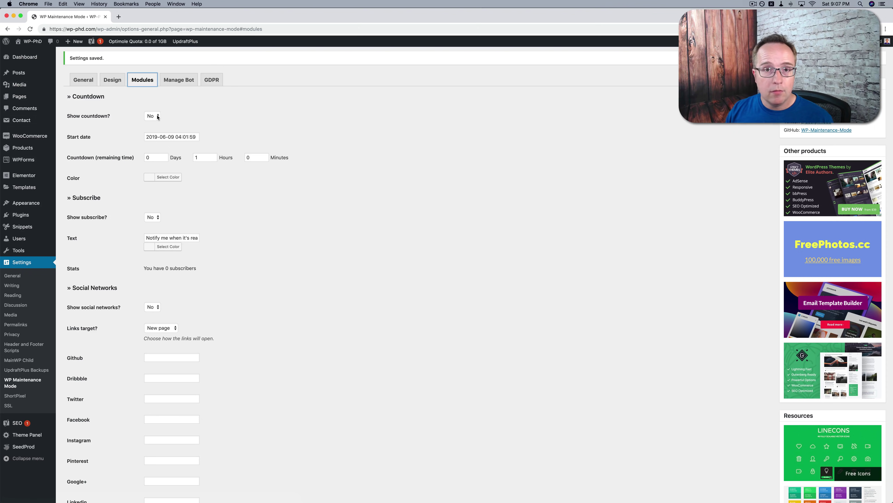
# Turn the countdown on, keeping its start date, and colour it orange.
pyautogui.click(157, 117)
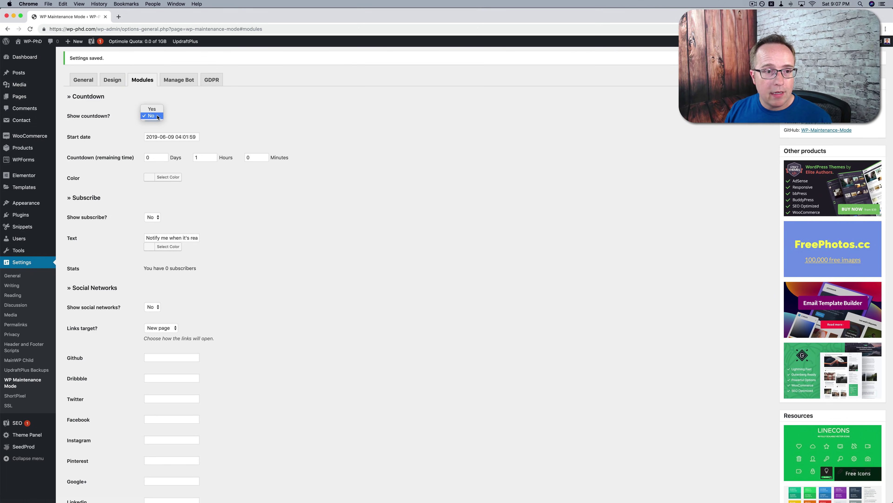
pyautogui.click(148, 120)
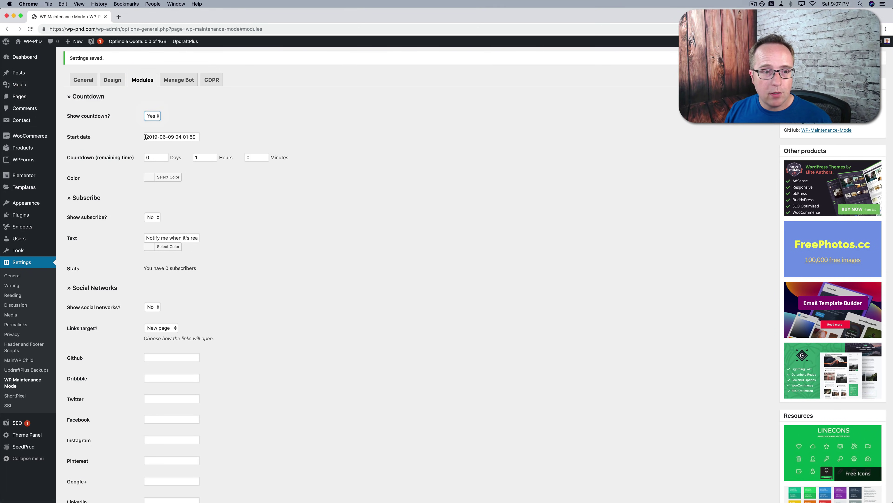
pyautogui.moveTo(145, 137); pyautogui.dragTo(202, 138)
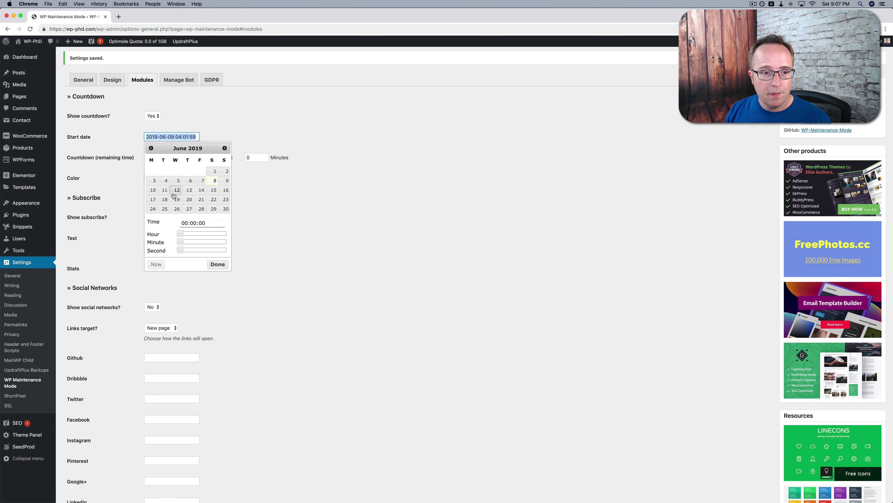
pyautogui.click(104, 151)
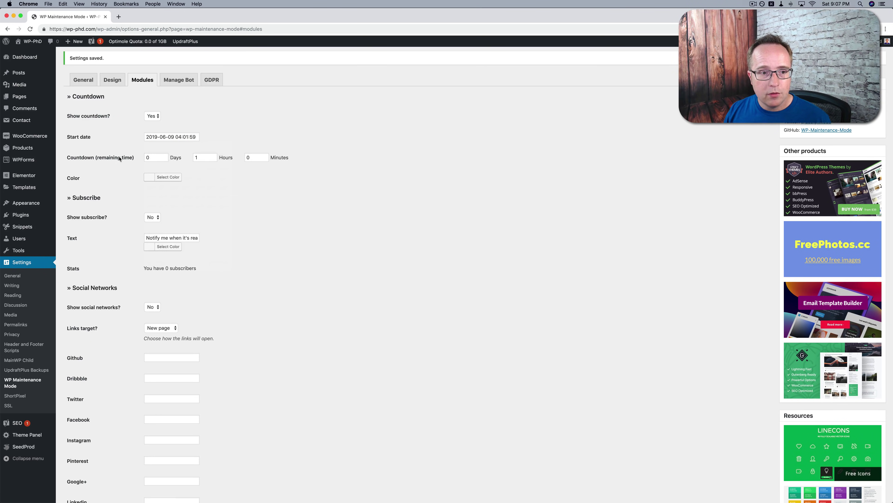
pyautogui.scroll(-1, 123, 196)
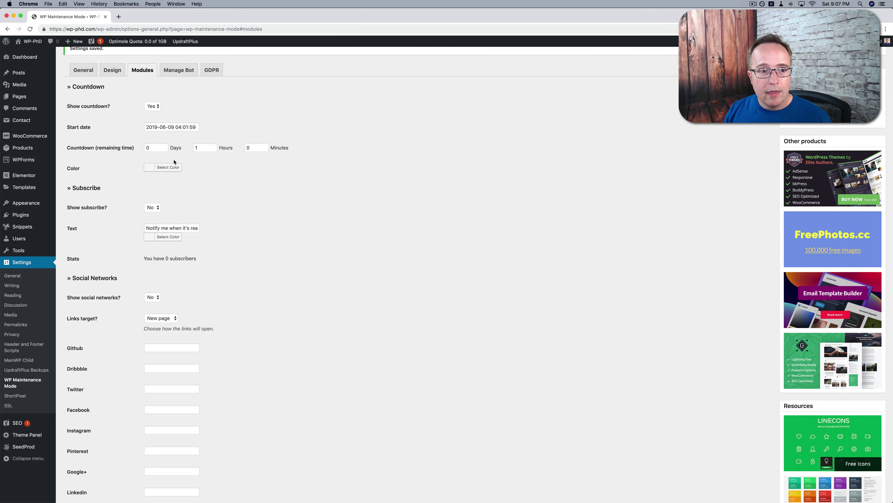
pyautogui.click(166, 167)
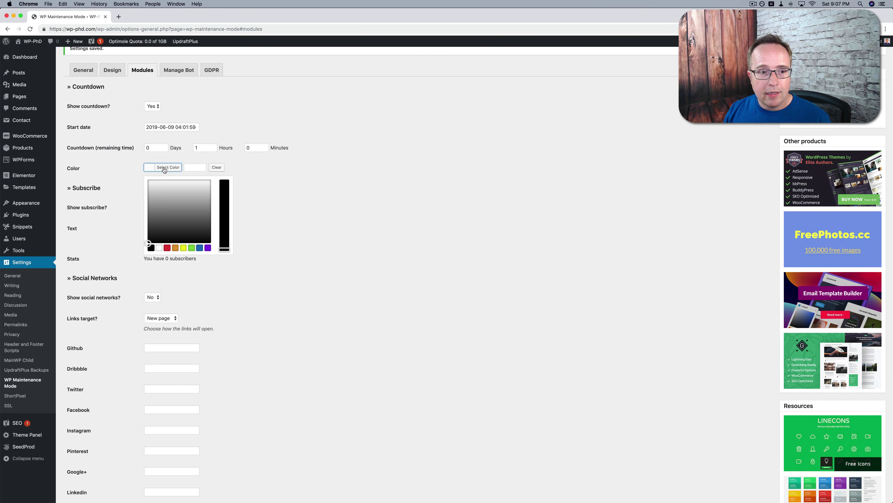
pyautogui.click(176, 248)
pyautogui.click(74, 151)
# Set Show subscribe to Yes, keeping the default subscribe prompt text.
pyautogui.scroll(-3, 74, 150)
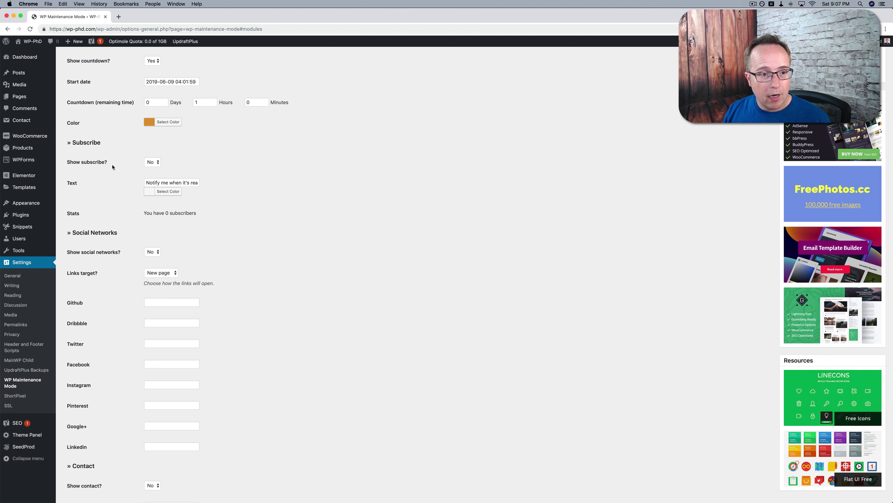
pyautogui.click(151, 165)
pyautogui.click(151, 156)
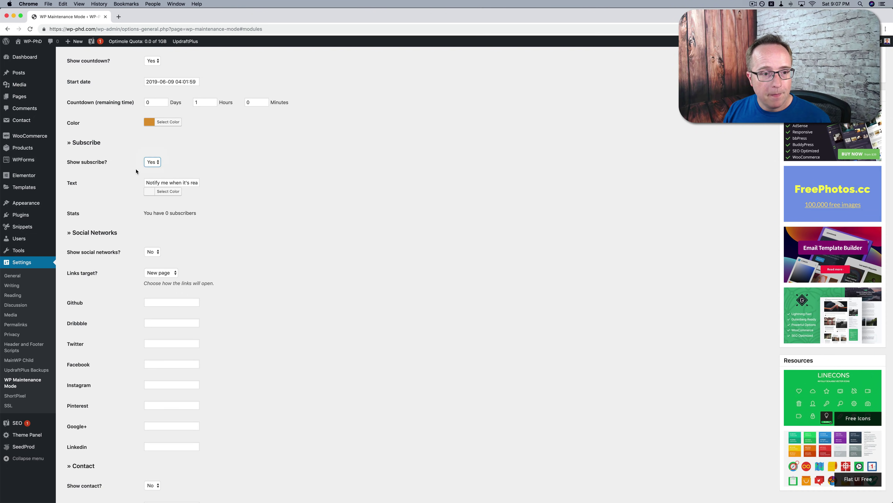
pyautogui.scroll(-2, 124, 180)
pyautogui.click(154, 154)
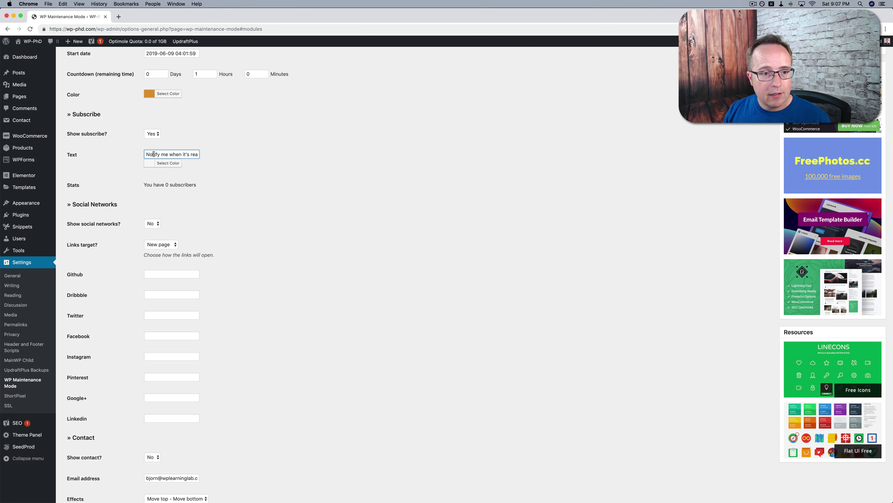
pyautogui.press('super+a')
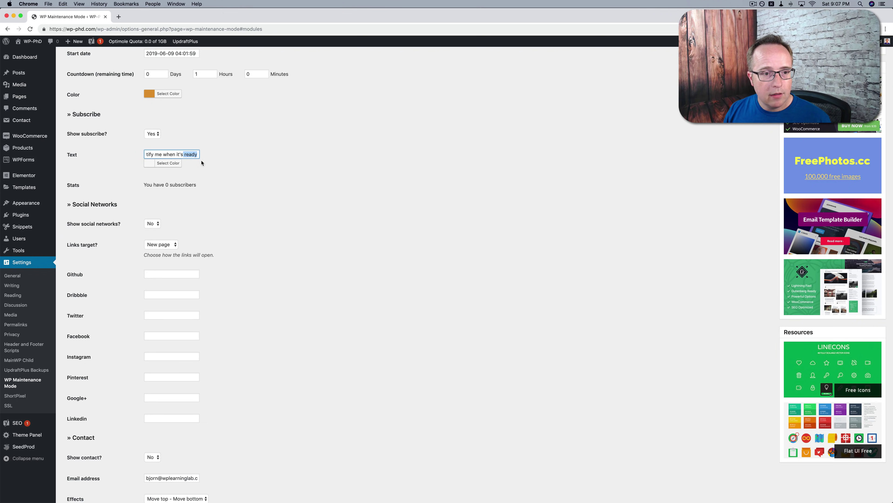
pyautogui.click(198, 170)
# Turn social networks on with '#' links for Github, Dribbble, Twitter, Facebook, Instagram, Pinterest, Google+ and Linkedin.
pyautogui.scroll(-5, 163, 138)
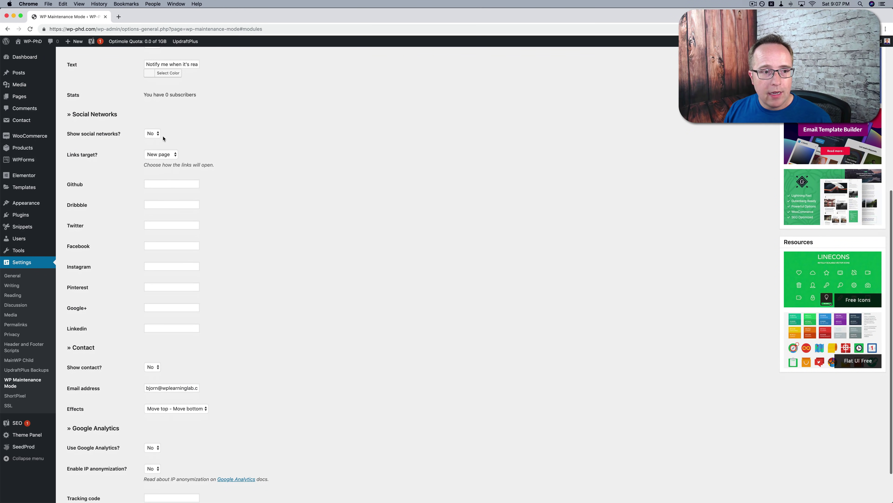
pyautogui.click(153, 133)
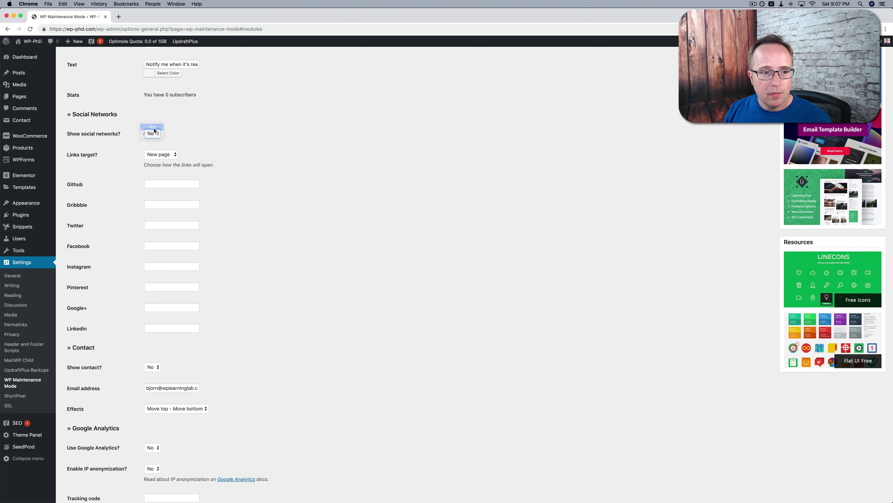
pyautogui.click(154, 127)
pyautogui.click(155, 186)
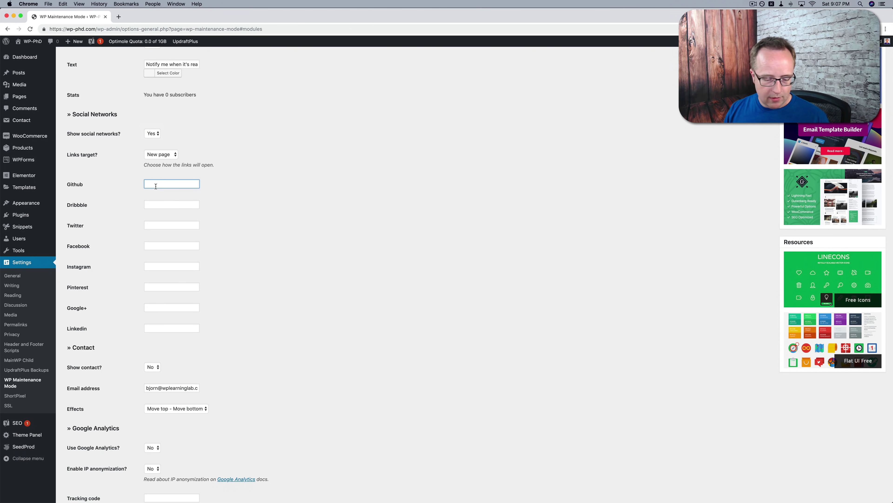
pyautogui.write('#')
pyautogui.press('Tab')
pyautogui.write('#')
pyautogui.press('Tab')
pyautogui.write('#')
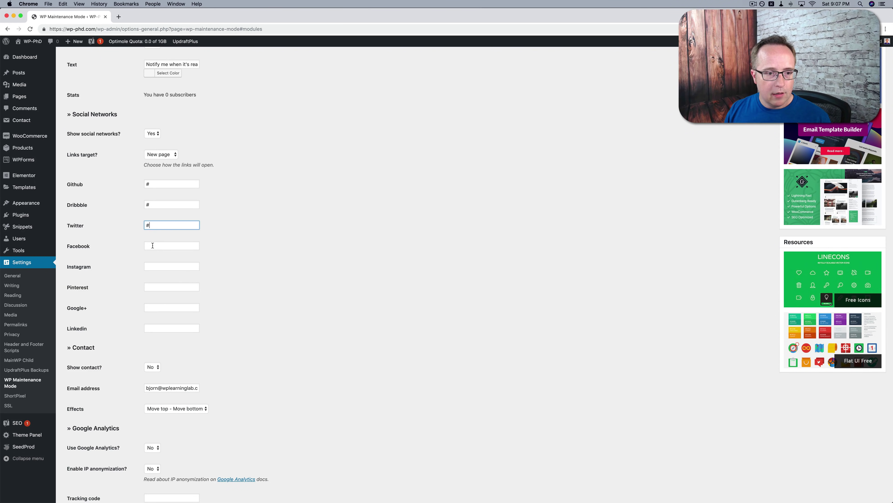
pyautogui.press('Tab')
pyautogui.write('#')
pyautogui.press('Tab')
pyautogui.write('#')
pyautogui.press('Tab')
pyautogui.write('#')
pyautogui.press('Tab')
pyautogui.write('#')
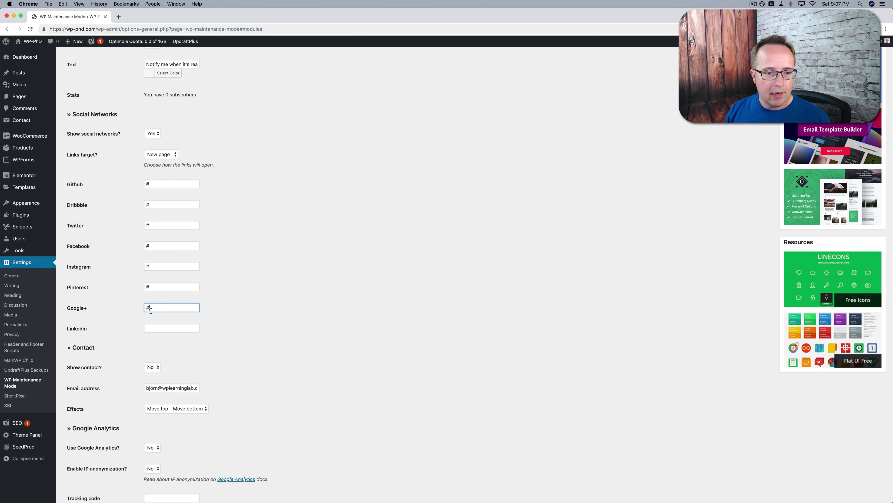
pyautogui.press('Tab')
pyautogui.write('#')
# Turn the contact form on, leave Google Analytics at No, and save the modules.
pyautogui.scroll(-3, 161, 236)
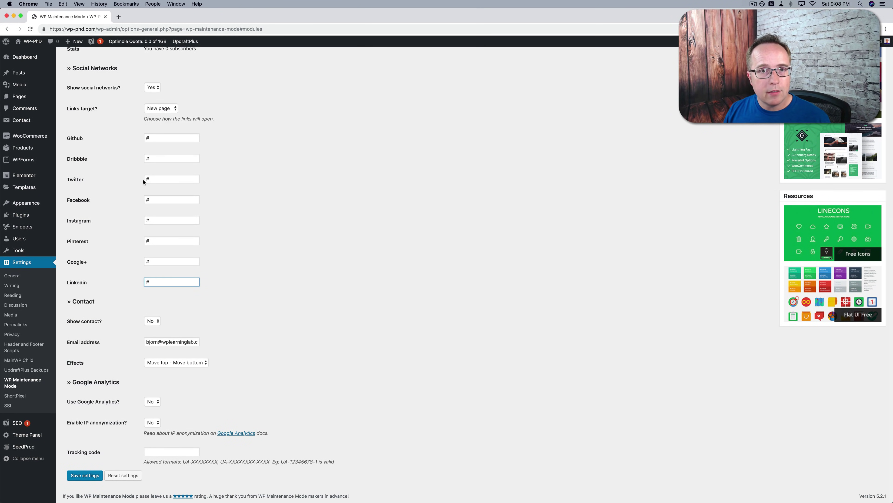
pyautogui.click(152, 320)
pyautogui.click(154, 317)
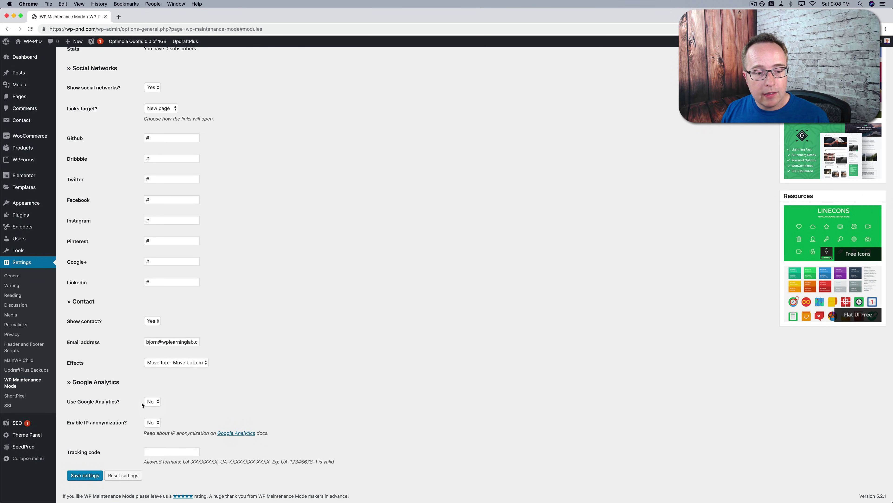
pyautogui.click(155, 403)
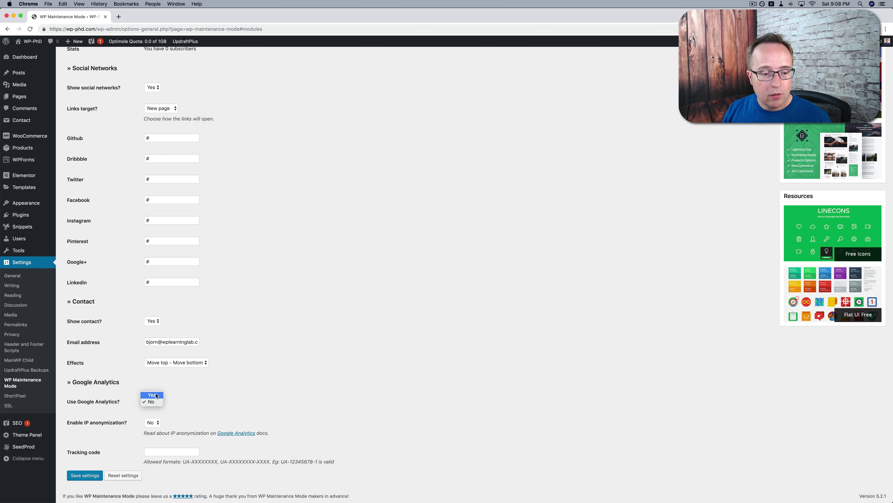
pyautogui.click(153, 394)
pyautogui.click(159, 450)
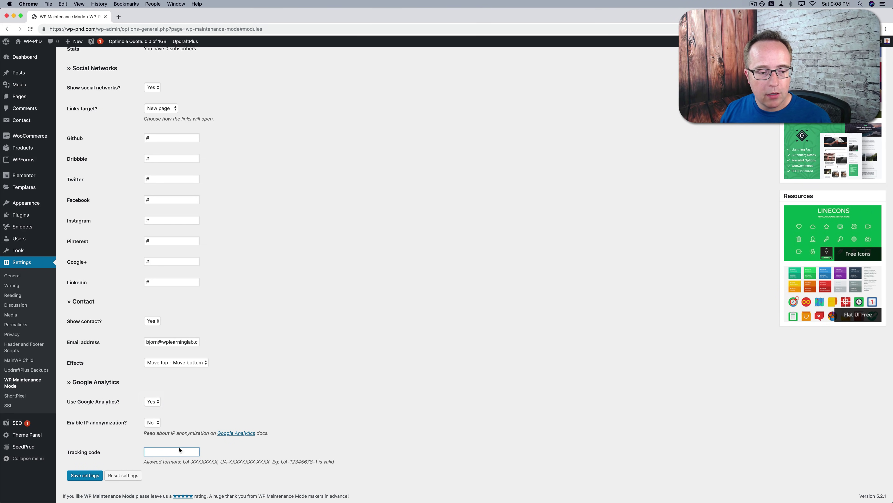
pyautogui.click(154, 423)
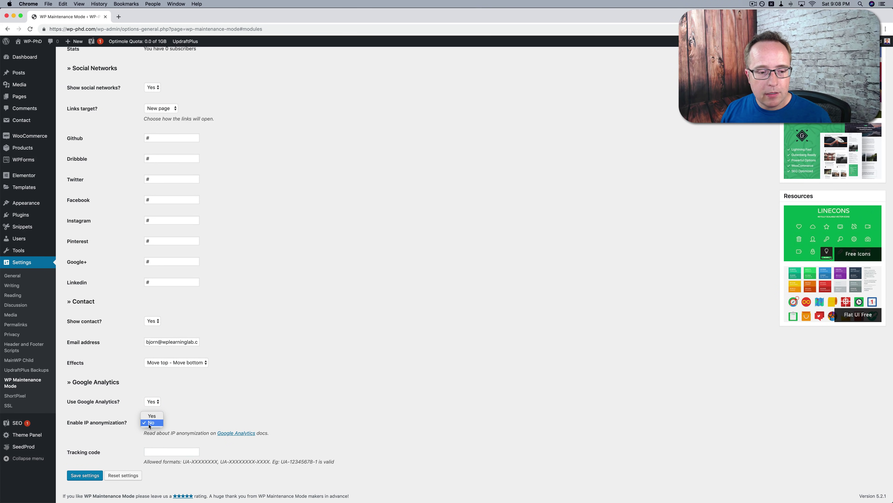
pyautogui.click(154, 404)
pyautogui.click(155, 402)
pyautogui.click(151, 409)
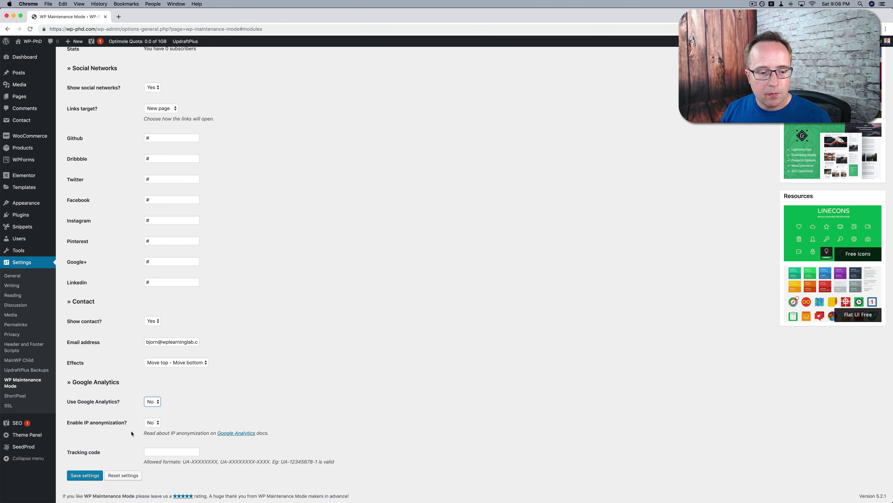
pyautogui.click(85, 475)
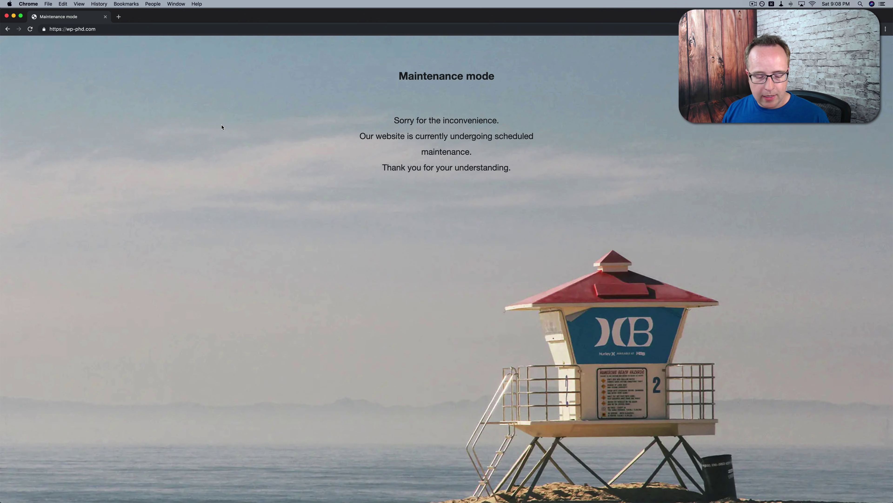
pyautogui.press('super+r')
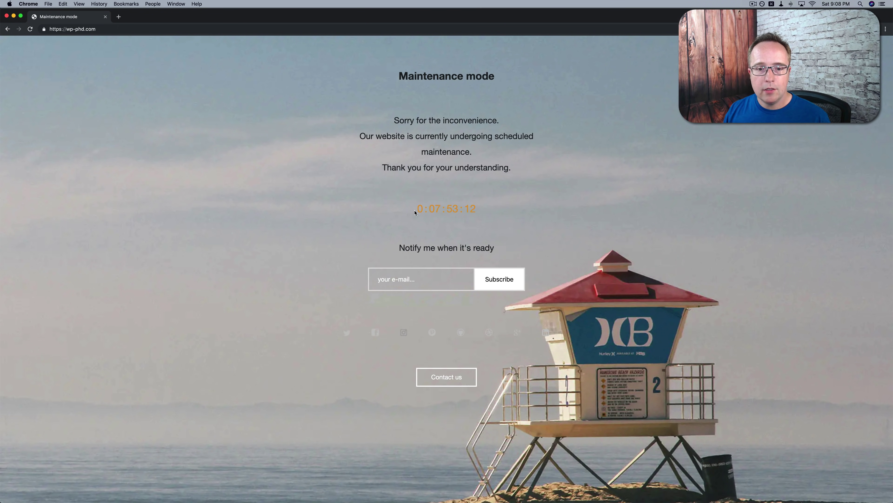
pyautogui.click(392, 274)
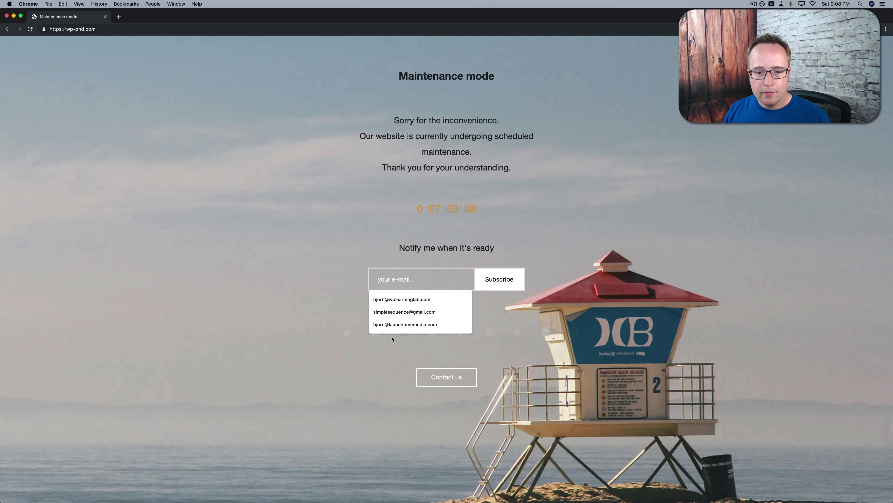
pyautogui.click(408, 302)
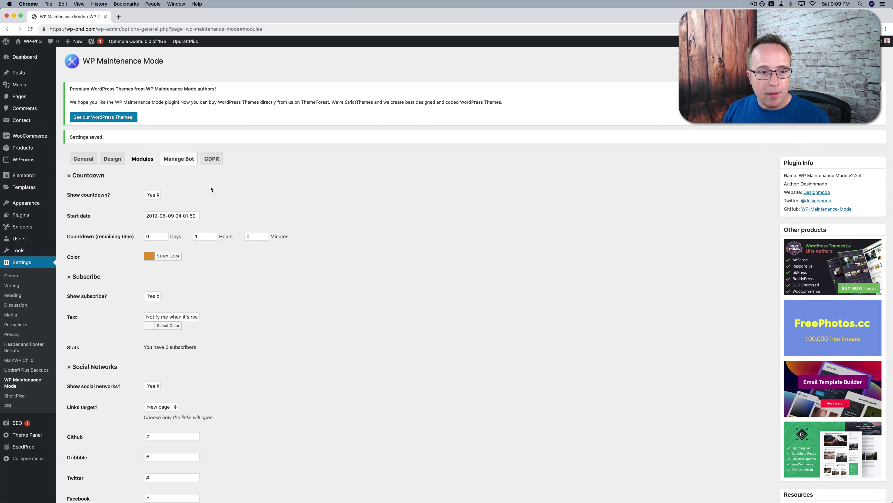
# On the Manage Bot tab, set the chat bot status to Activated.
pyautogui.click(179, 159)
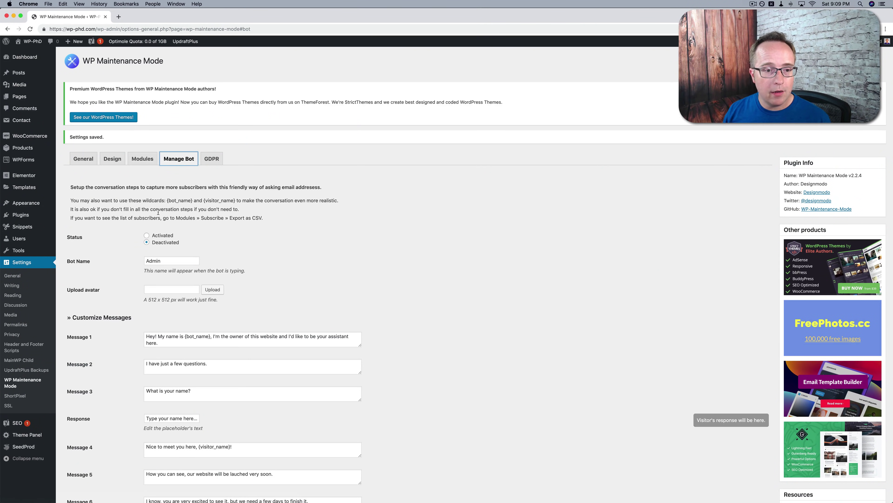
pyautogui.click(147, 235)
pyautogui.scroll(-10, 141, 264)
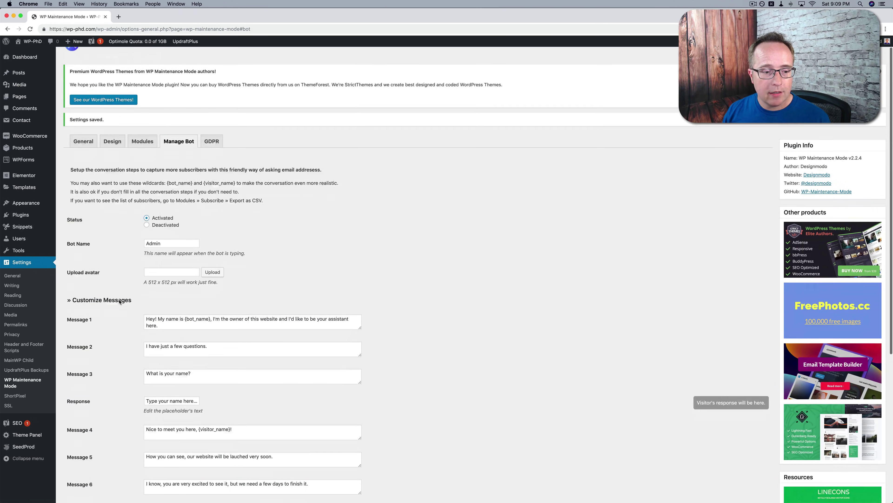
pyautogui.scroll(-2, 119, 300)
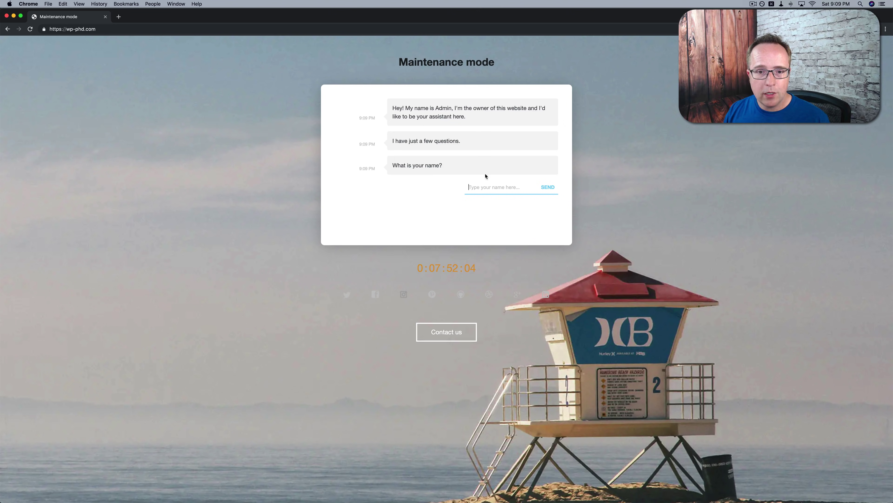
# Test the chat bot by entering a visitor name and replying 'Boring'.
pyautogui.write('Ben')
pyautogui.press('Return')
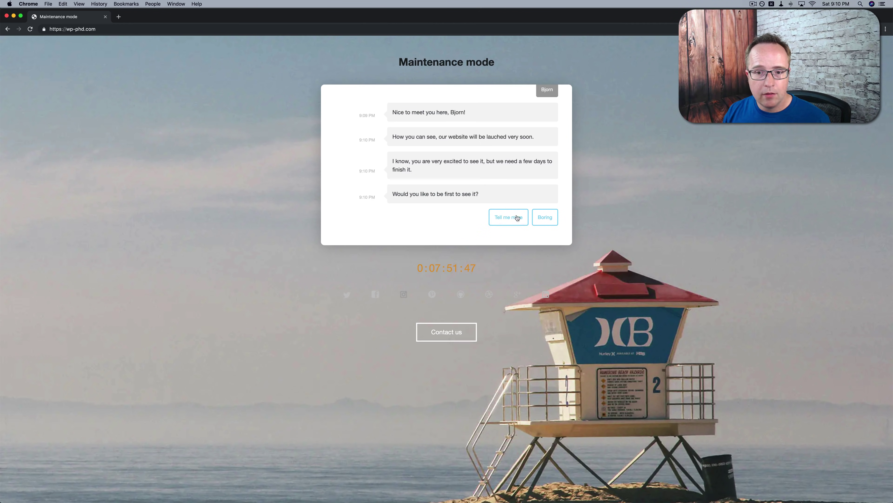
pyautogui.click(543, 216)
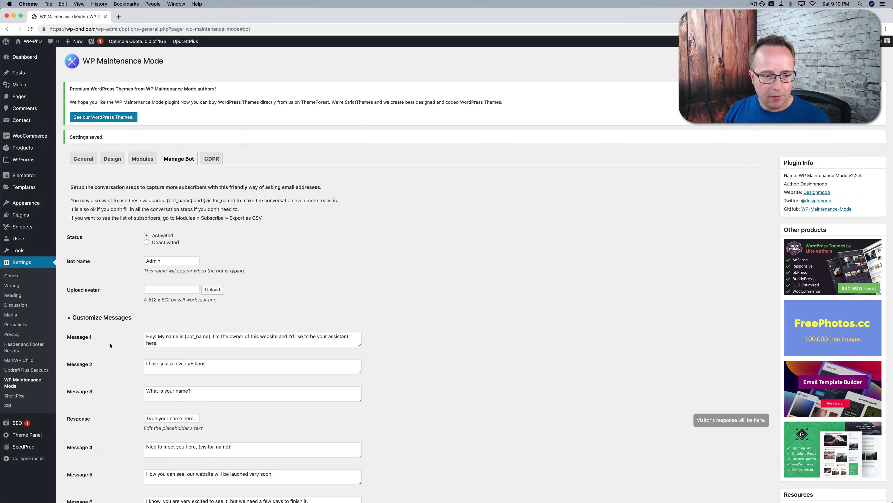
pyautogui.scroll(-5, 112, 343)
pyautogui.scroll(-2, 111, 345)
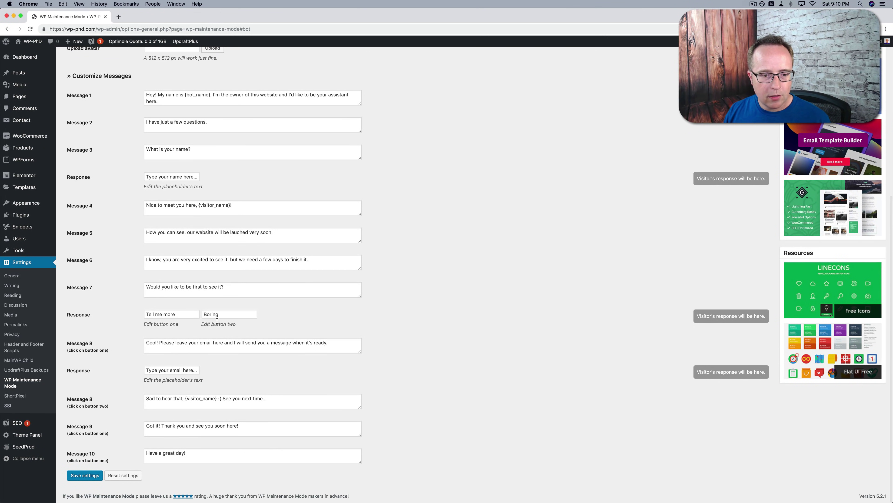
pyautogui.moveTo(175, 311); pyautogui.dragTo(138, 316)
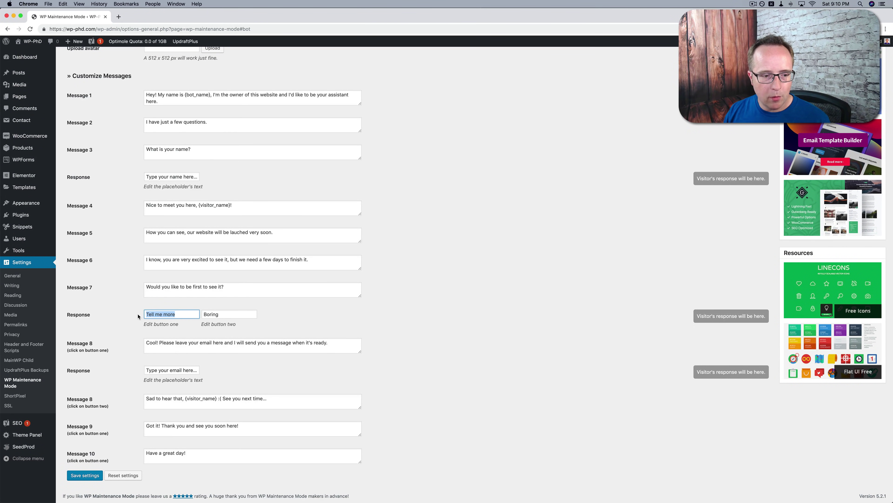
pyautogui.rightClick(120, 375)
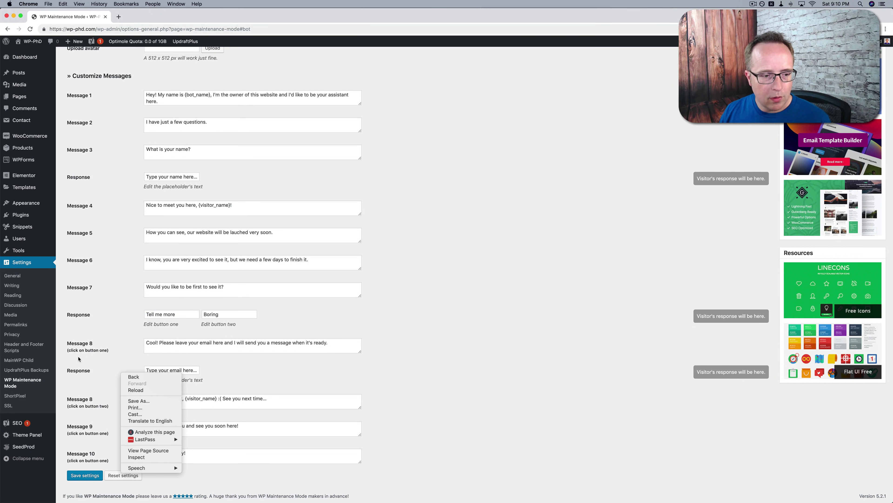
pyautogui.click(72, 352)
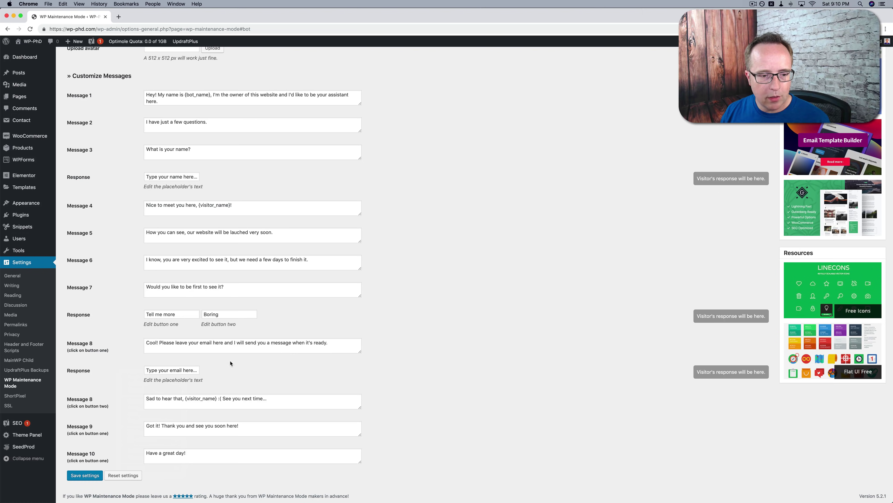
pyautogui.click(177, 372)
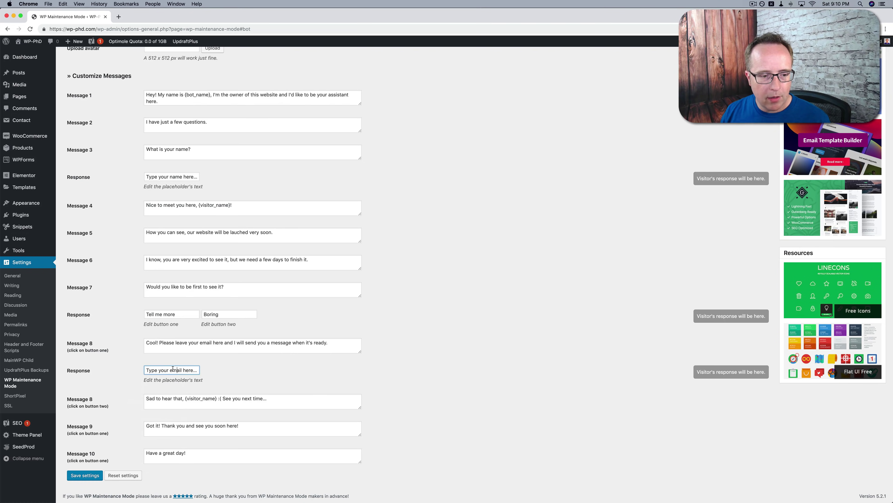
pyautogui.moveTo(268, 400); pyautogui.dragTo(142, 398)
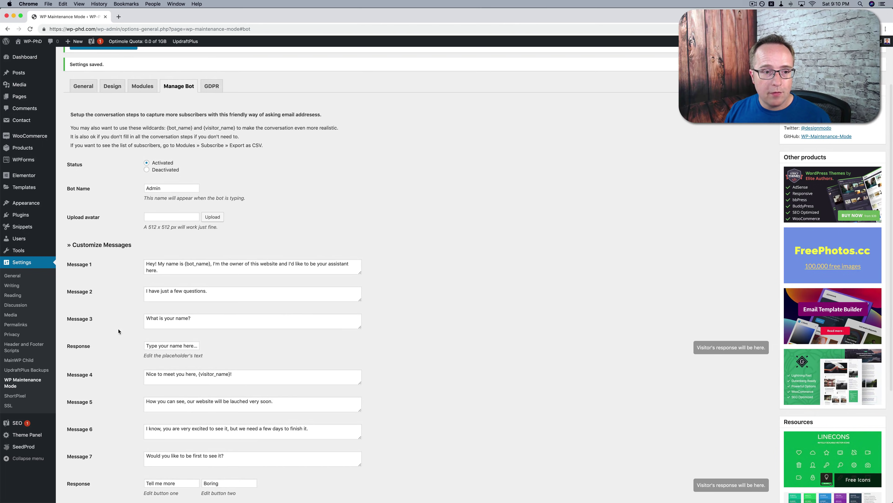
pyautogui.doubleClick(151, 211)
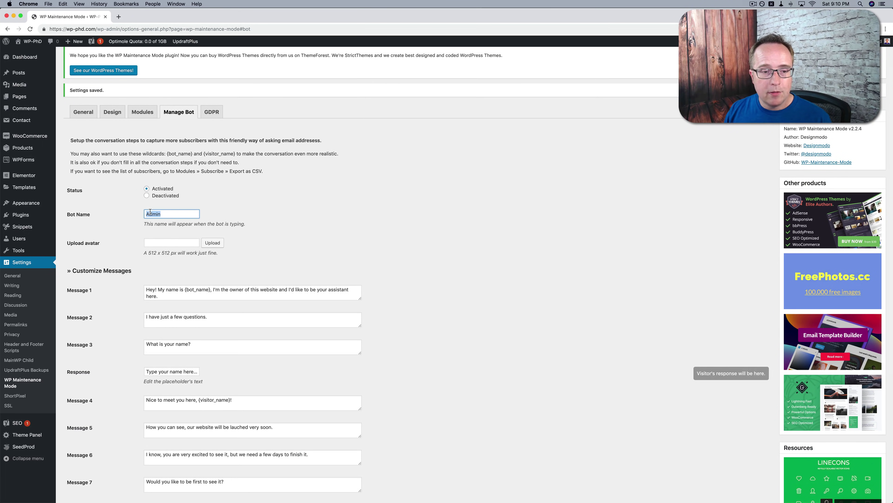
pyautogui.click(165, 242)
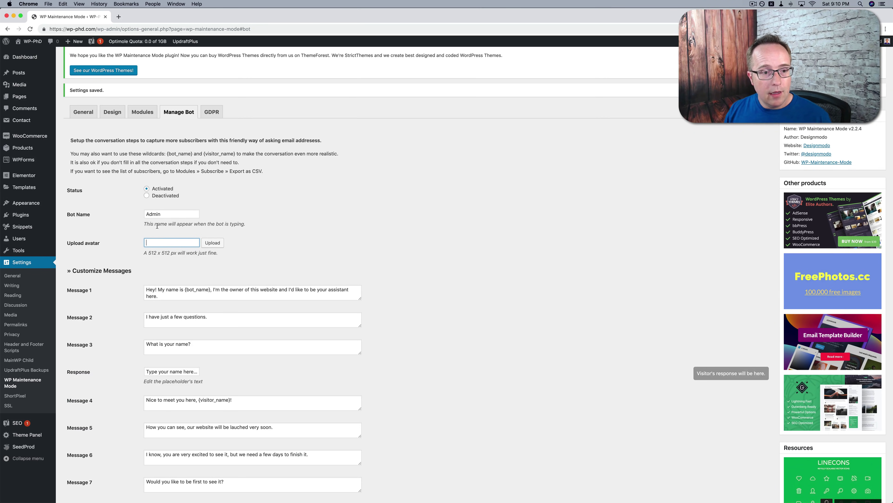
pyautogui.doubleClick(153, 214)
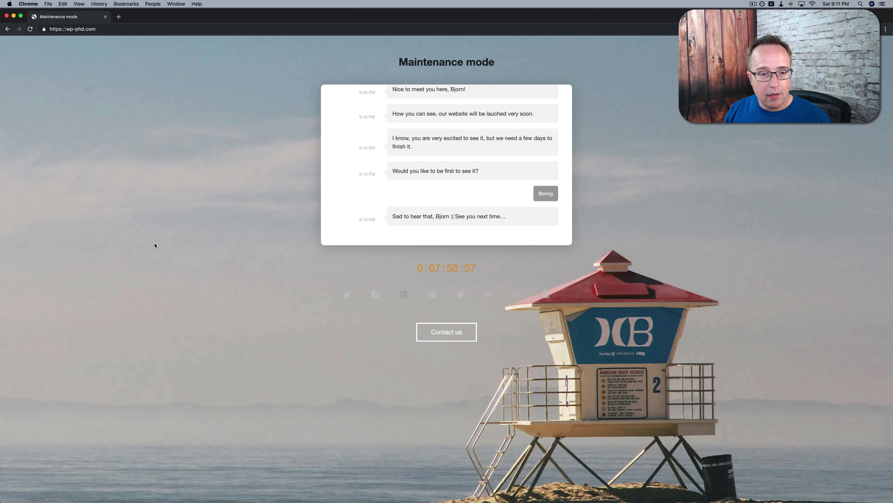
pyautogui.scroll(4, 364, 187)
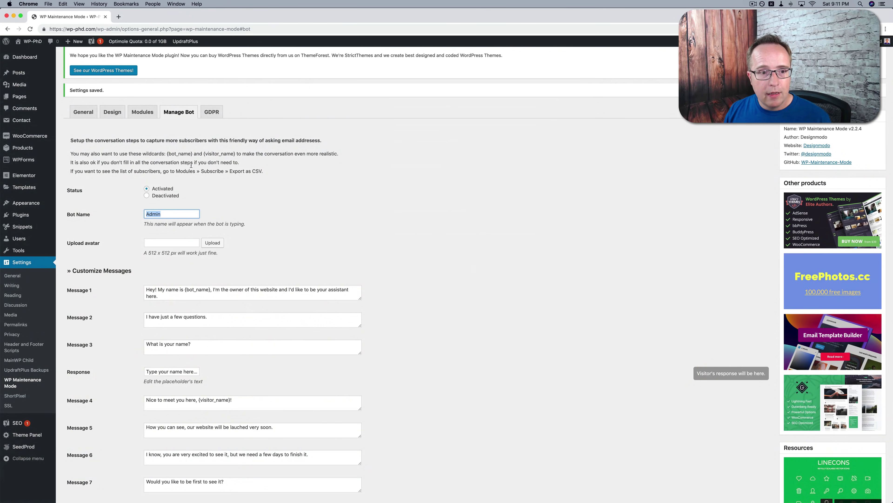
pyautogui.click(284, 253)
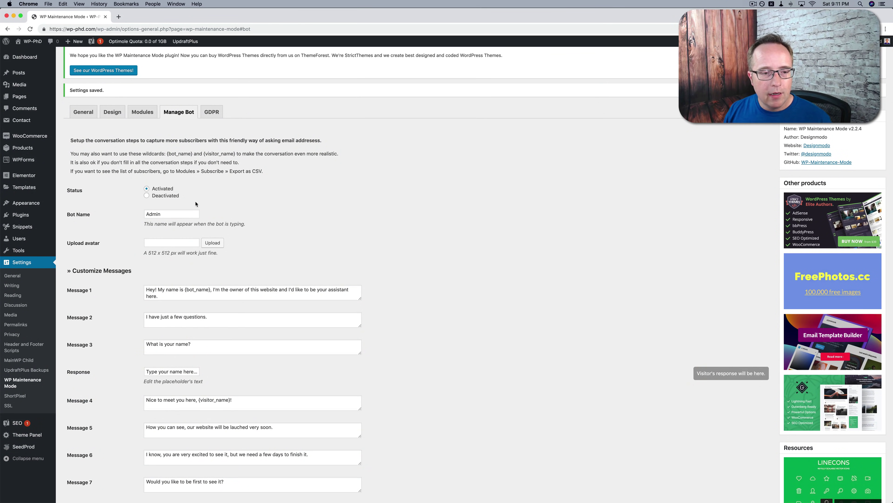
# Set the GDPR privacy section's status to Activated with the default Privacy Policy texts and save.
pyautogui.click(211, 111)
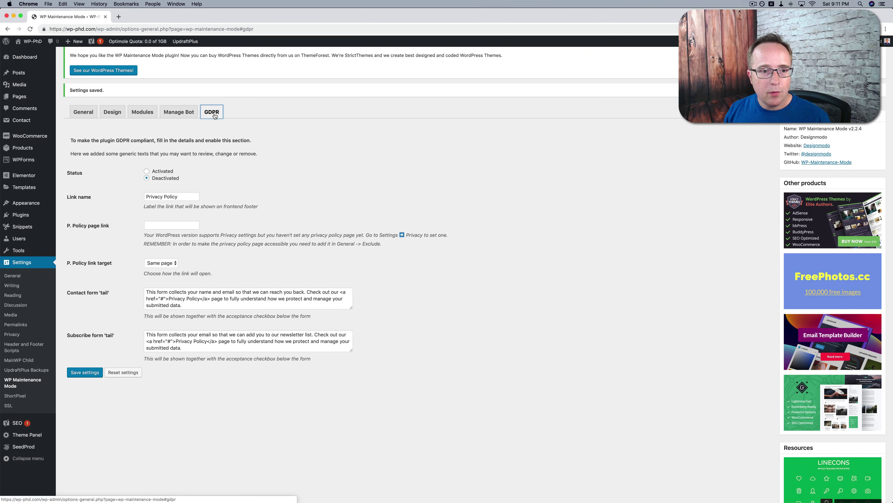
pyautogui.click(147, 171)
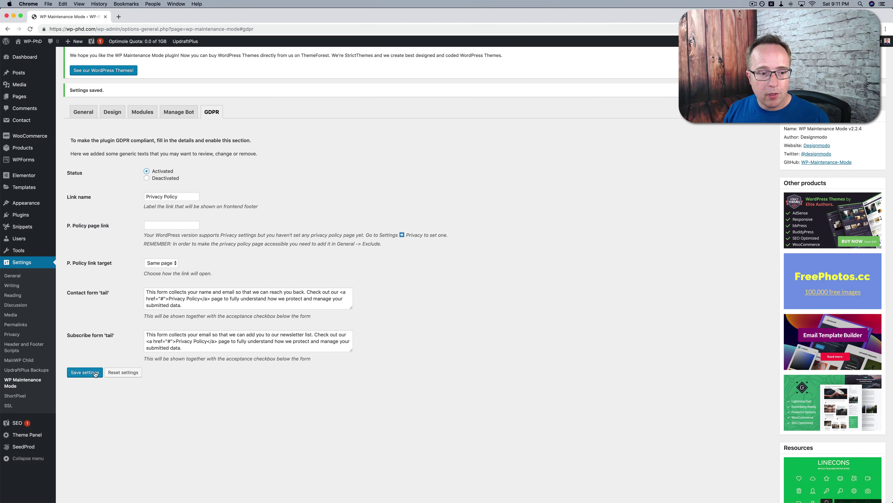
pyautogui.click(87, 376)
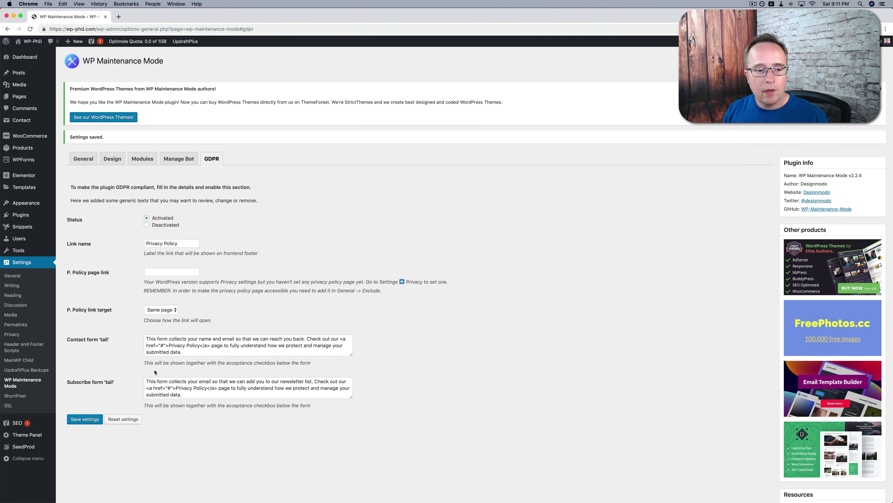
pyautogui.click(163, 345)
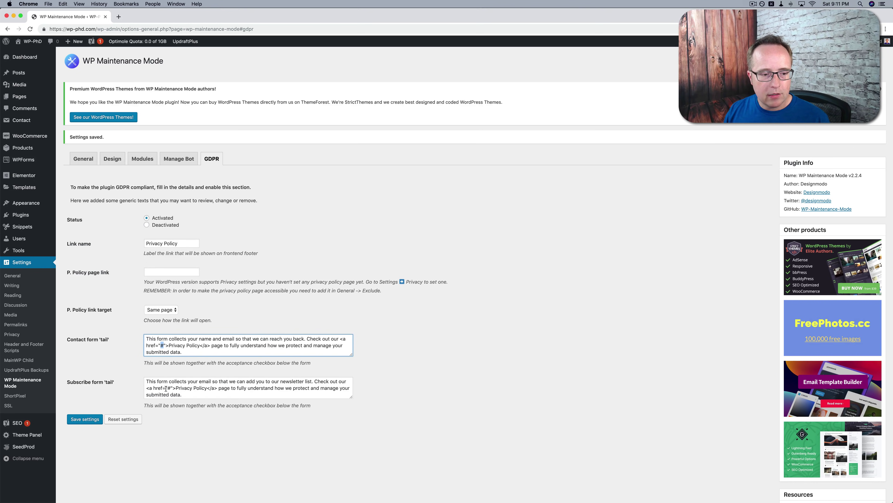
pyautogui.click(117, 361)
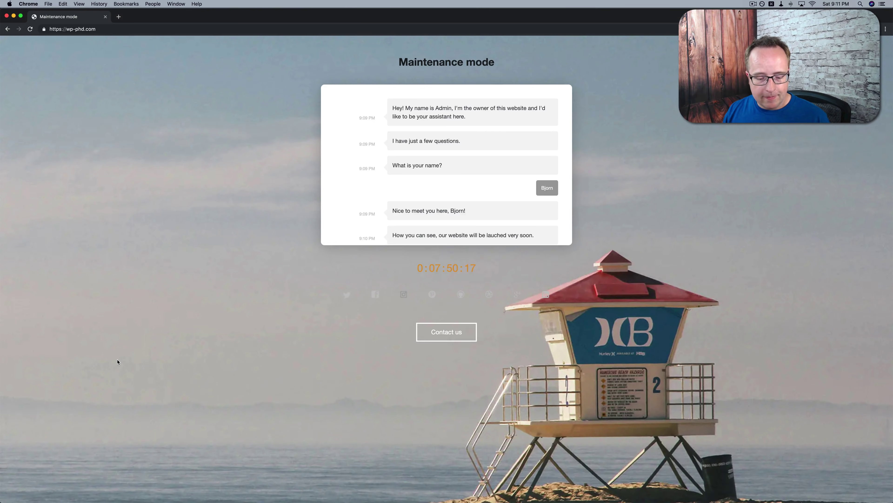
# Reload the live maintenance page to check for the Privacy Policy link under Contact us.
pyautogui.press('super+r')
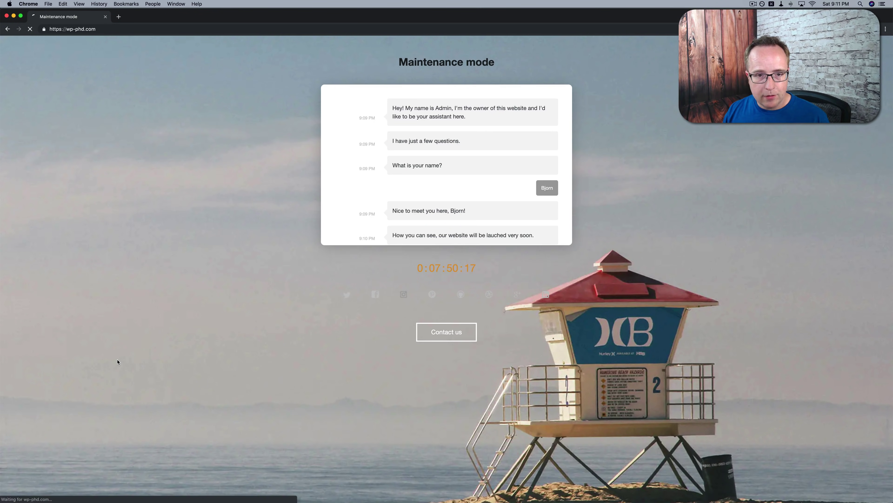